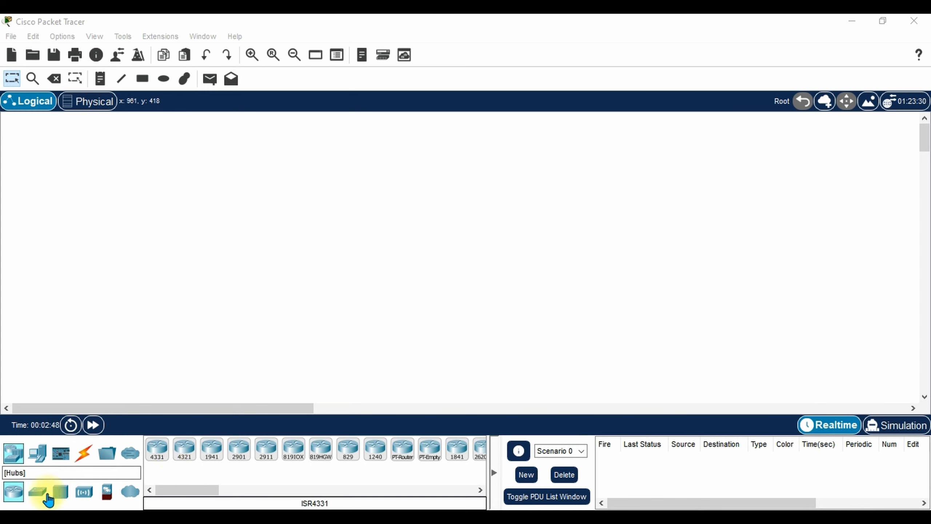
Place two 2960 switches, Switch0 and Switch1, side by side on the workspace.
left_click(37, 491)
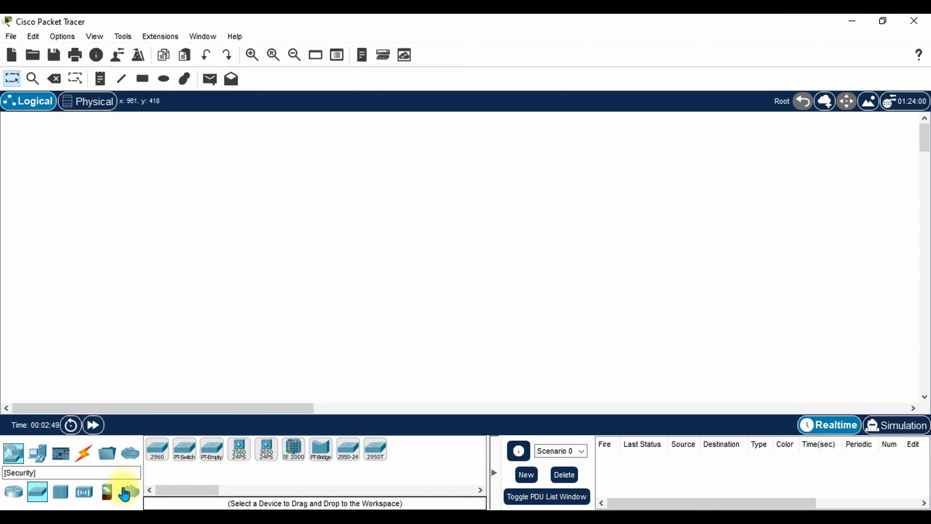
left_click(156, 462)
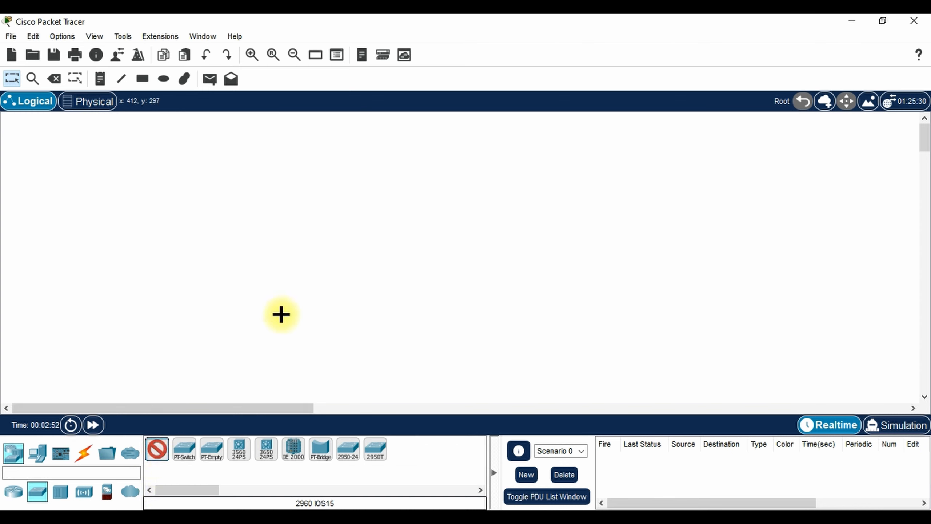
left_click(336, 228)
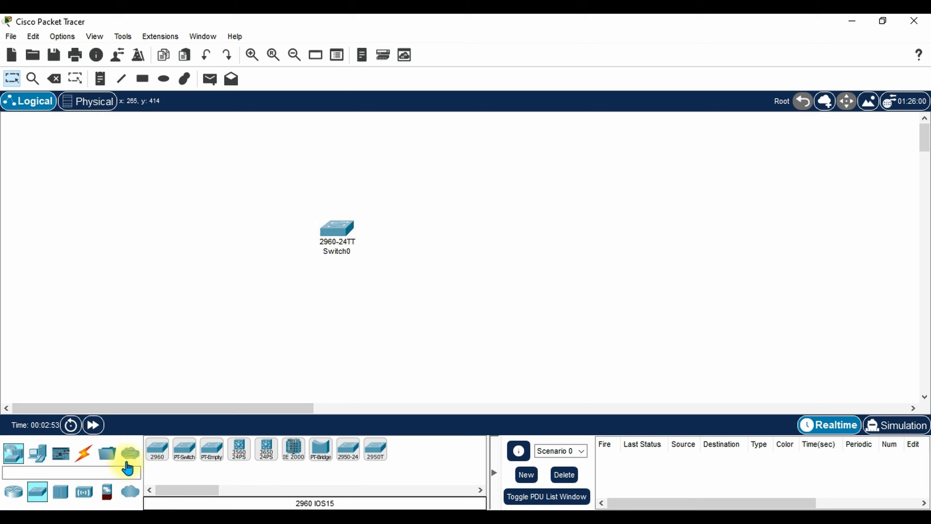
left_click(156, 451)
left_click(505, 230)
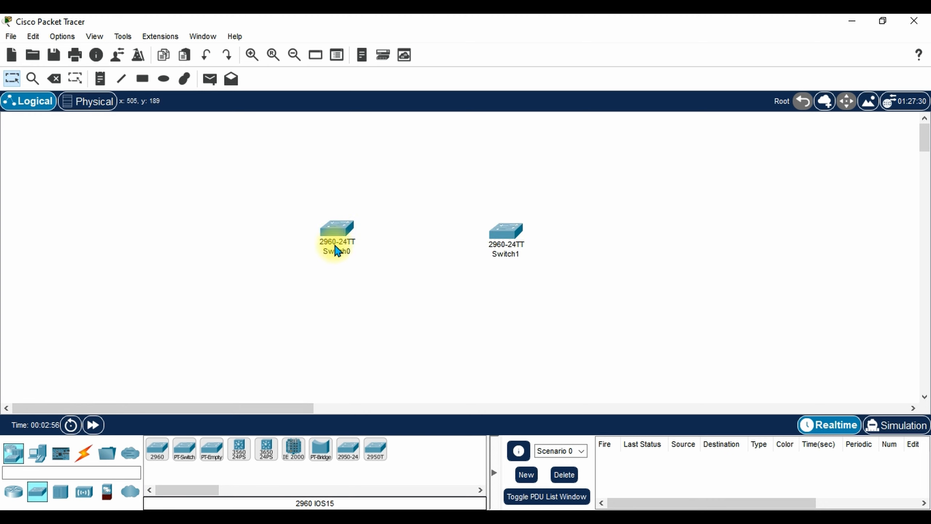
left_click_drag(332, 225, 323, 273)
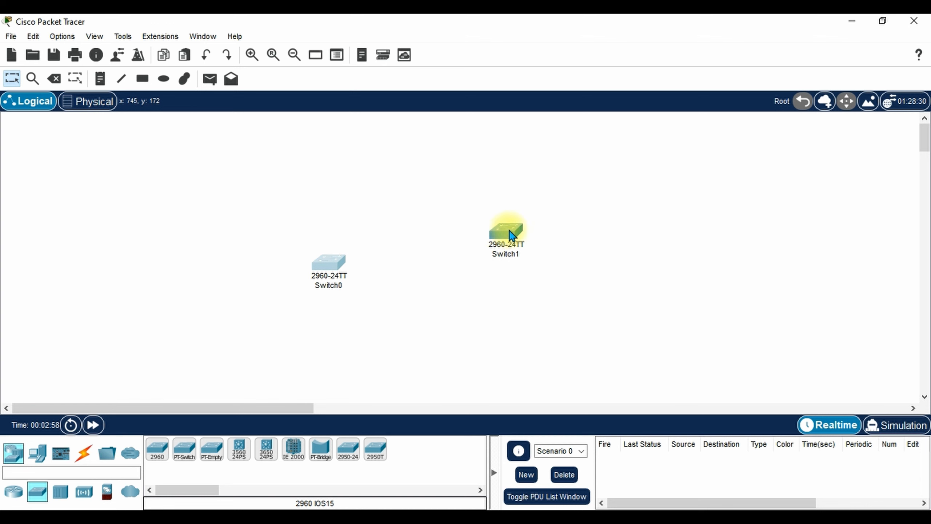
left_click(510, 232)
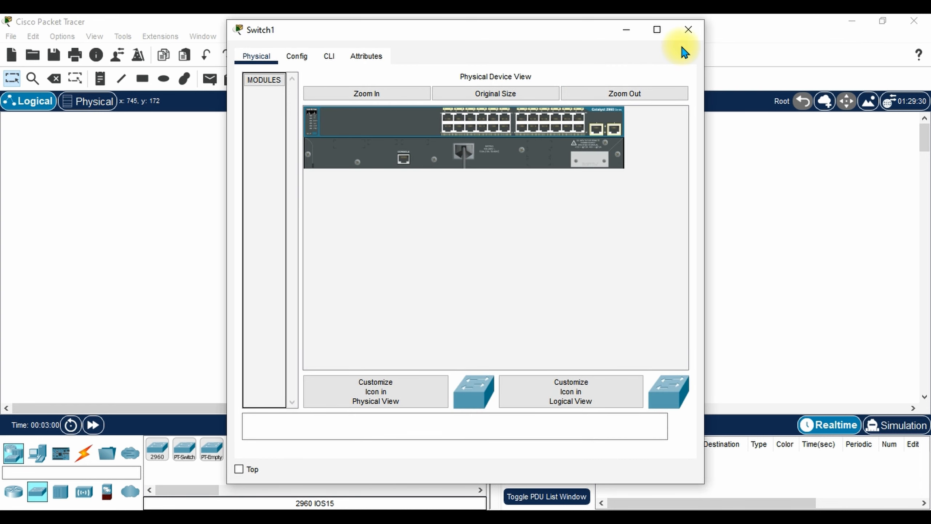
left_click(689, 29)
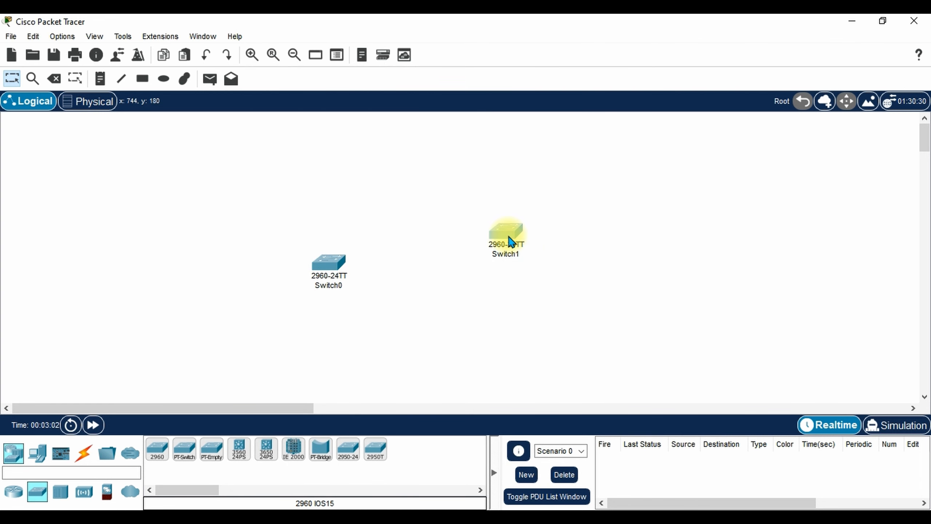
left_click_drag(510, 237, 515, 257)
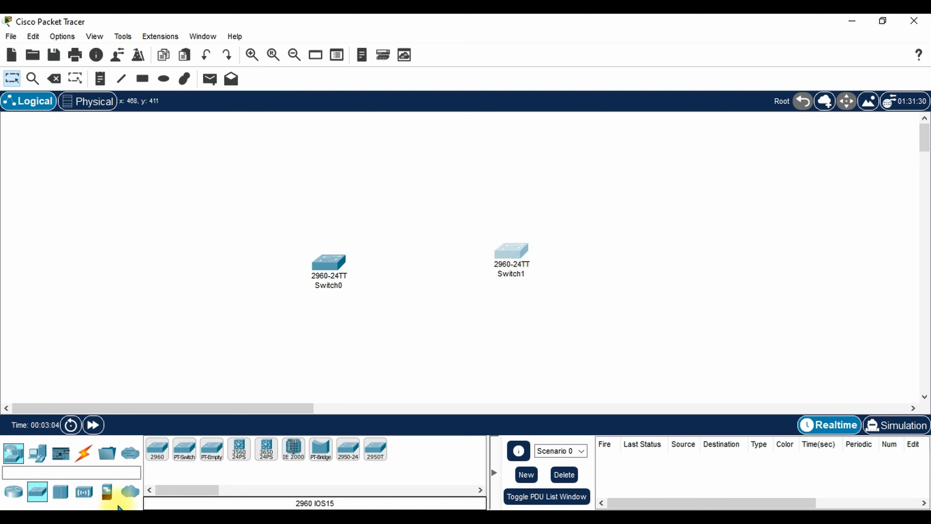
Place four generic PCs, PC0 to PC3, around the two switches.
left_click(38, 457)
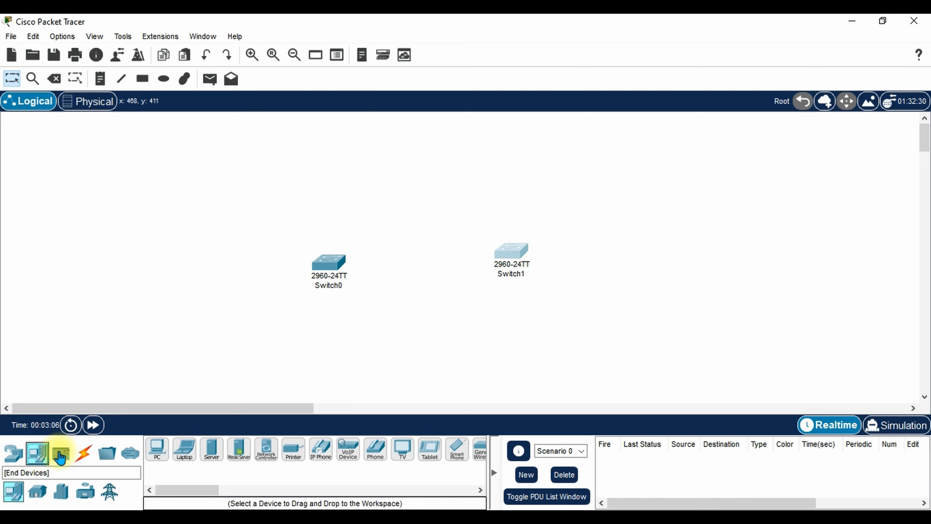
left_click(154, 455)
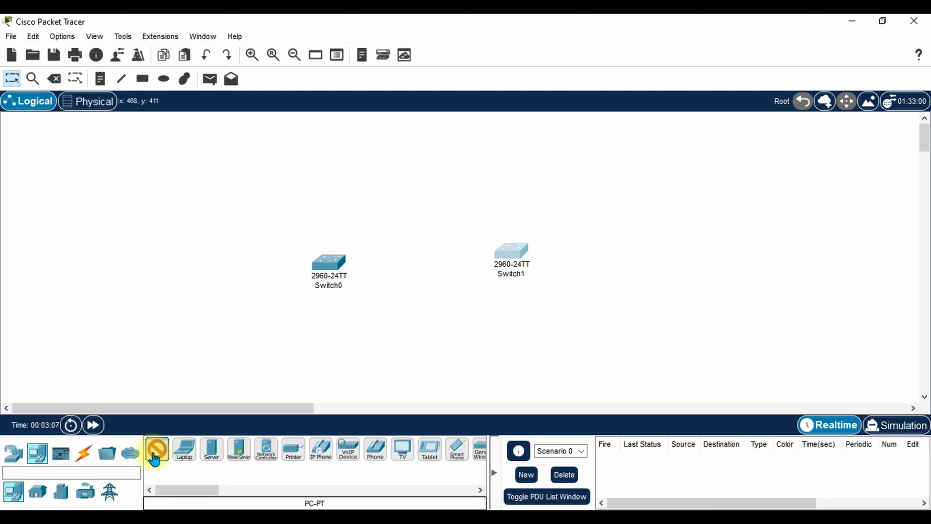
left_click(182, 264)
left_click(155, 454)
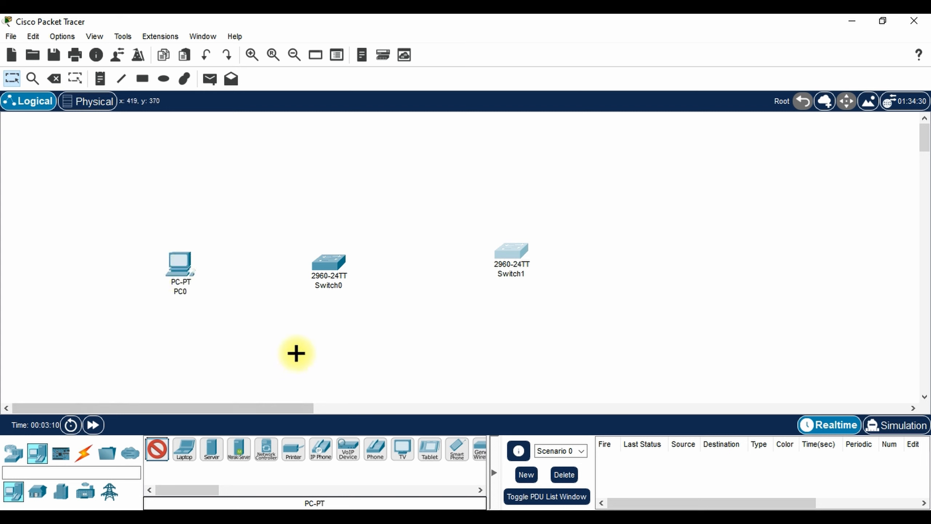
left_click(311, 350)
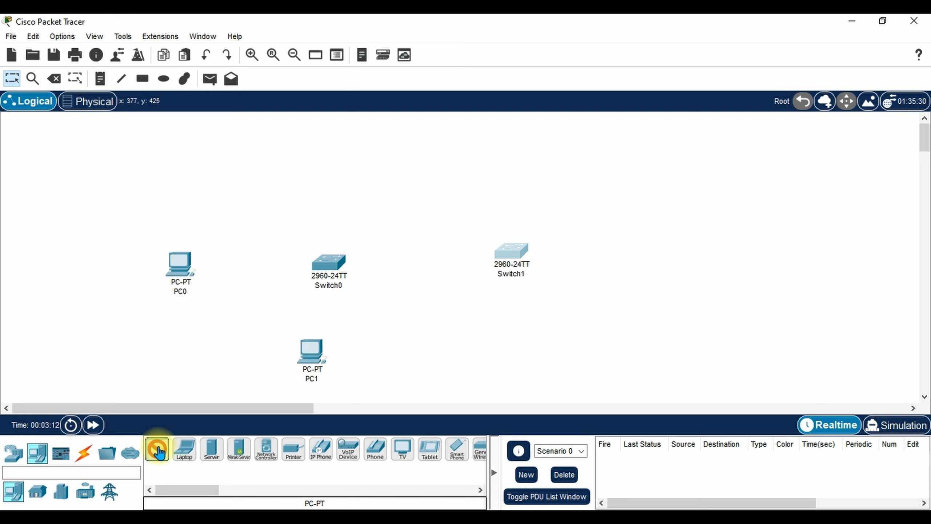
left_click(156, 449)
left_click(520, 342)
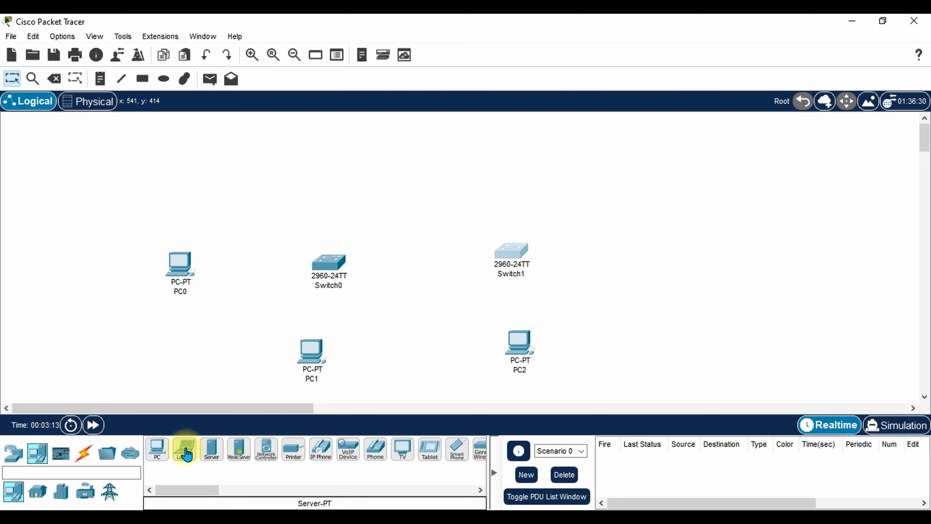
left_click(157, 449)
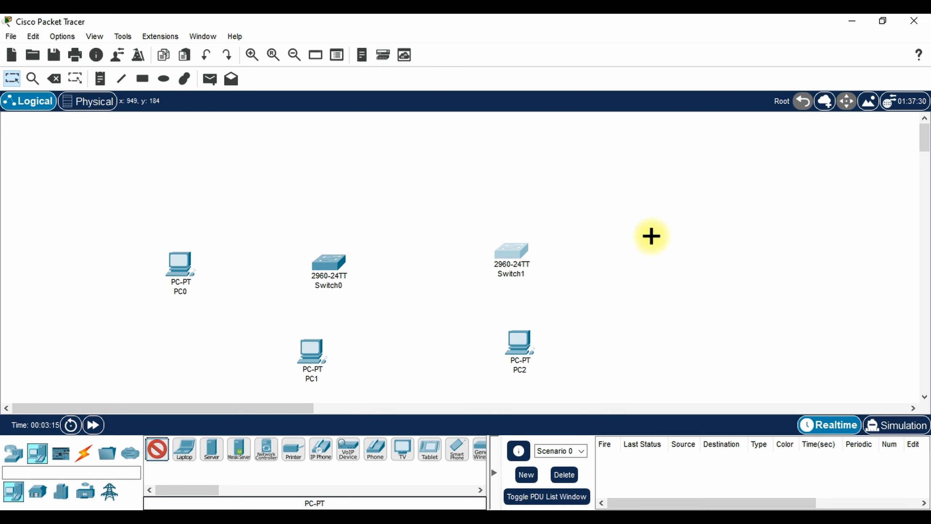
left_click(665, 242)
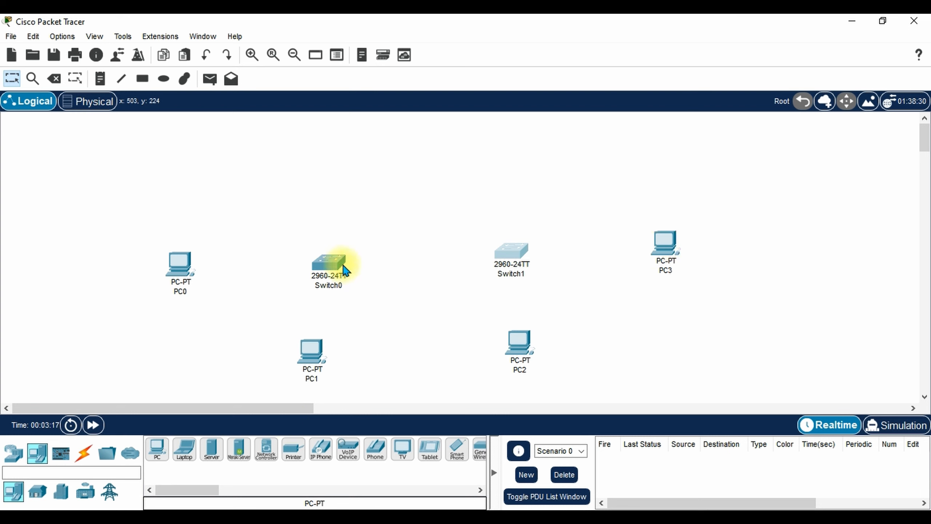
left_click(84, 453)
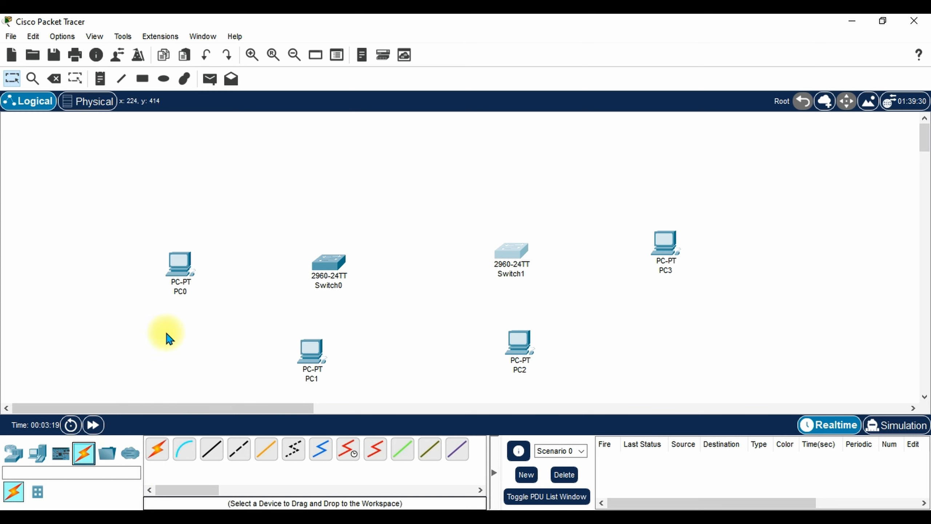
Cable PC0 and PC1 to Switch0 using the automatic connection type.
left_click(152, 456)
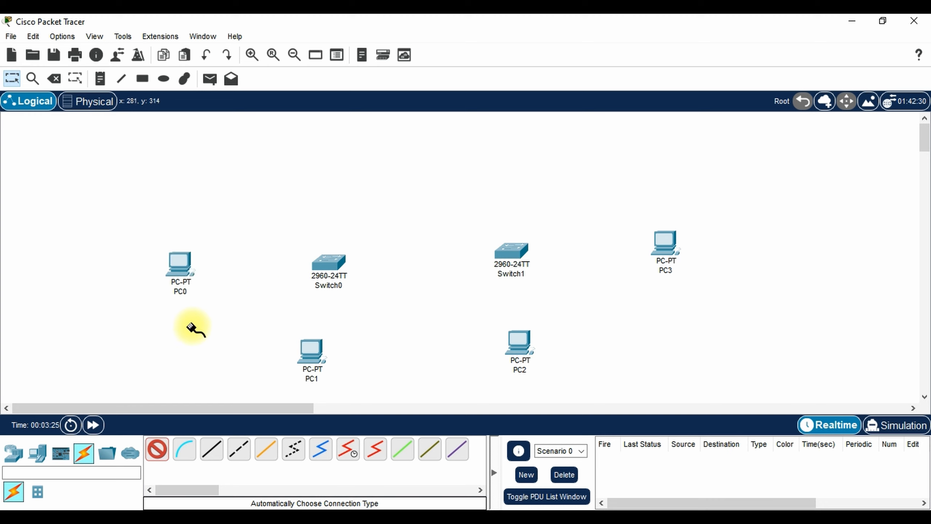
left_click(183, 264)
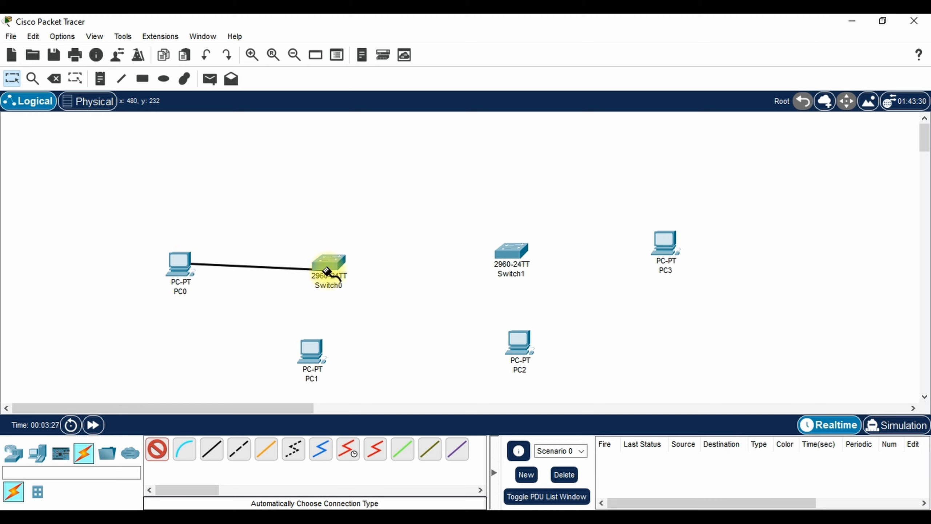
left_click(318, 259)
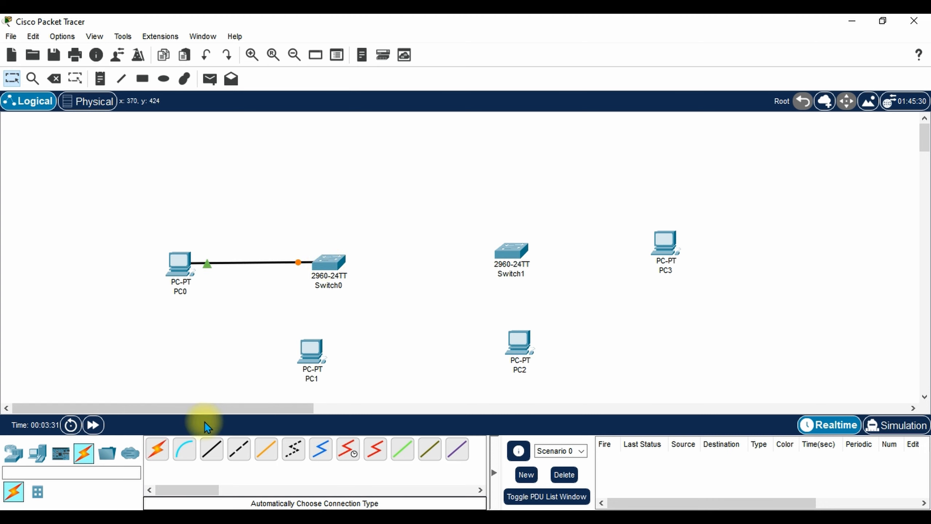
left_click(157, 448)
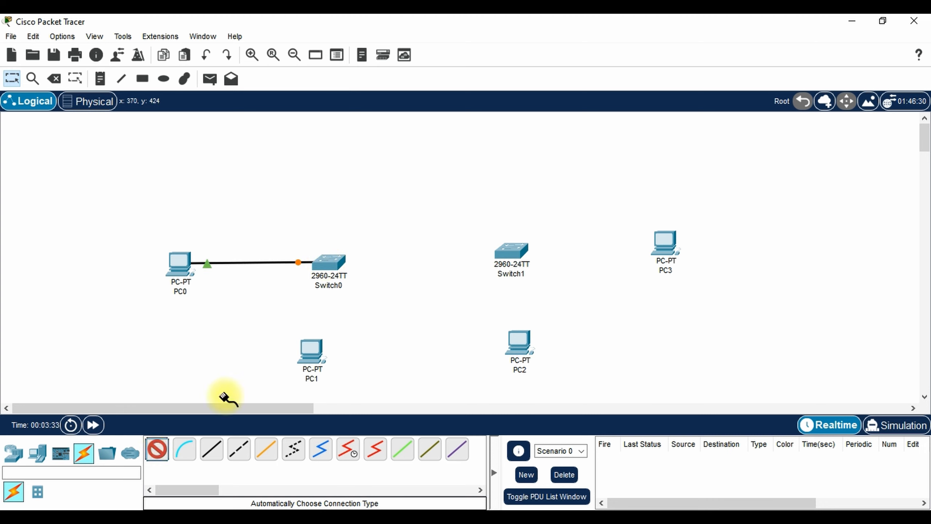
left_click(319, 350)
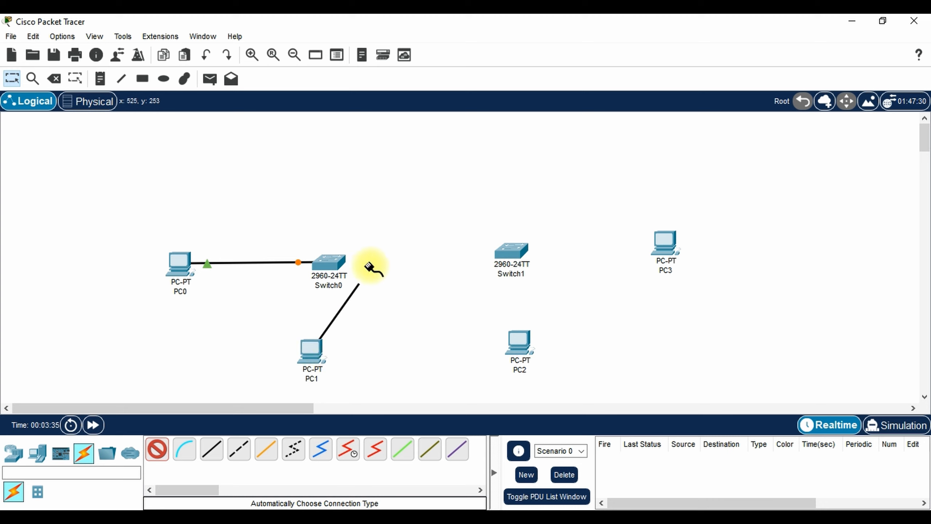
left_click(324, 267)
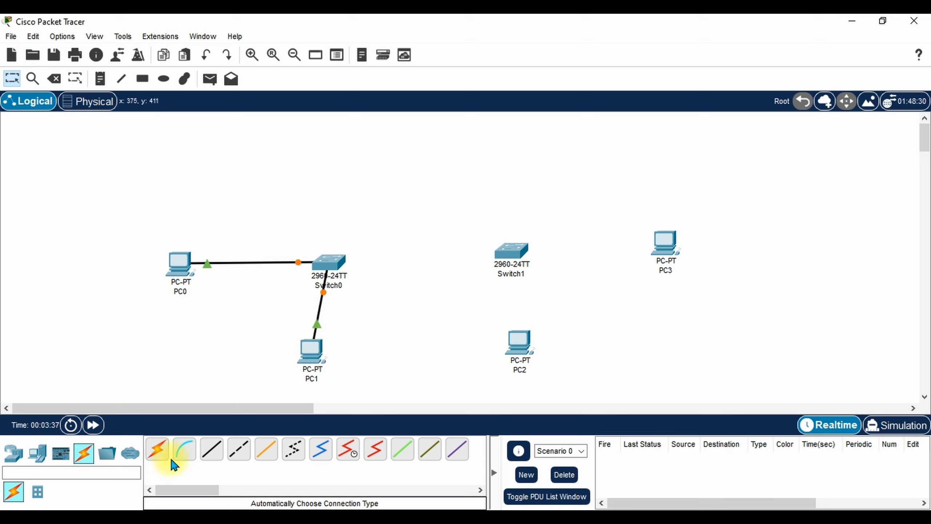
Cable PC2 and PC3 to Switch1 using the automatic connection type.
left_click(157, 448)
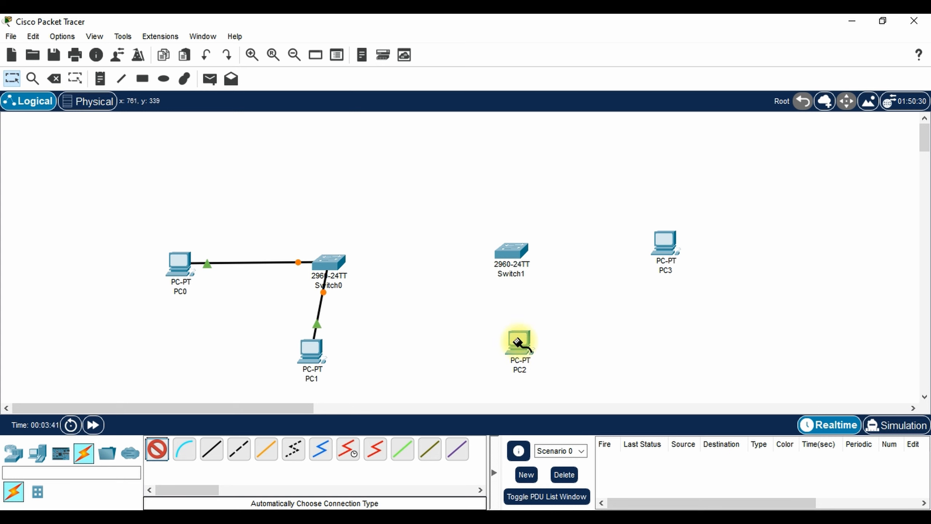
left_click(518, 345)
left_click(512, 272)
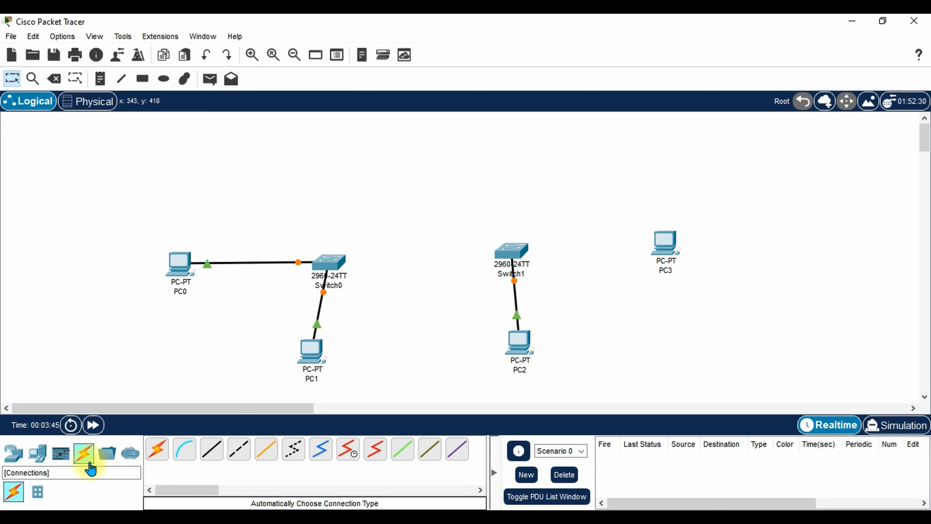
left_click(157, 454)
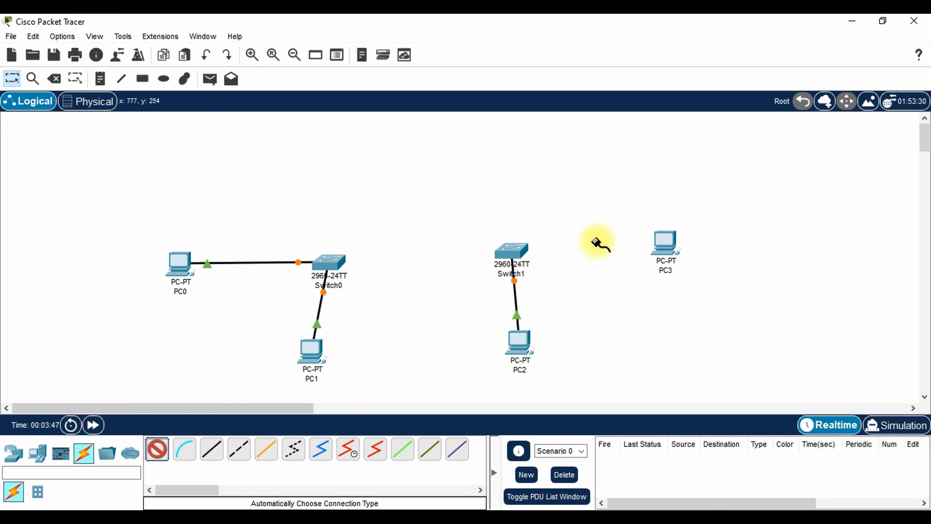
left_click(665, 245)
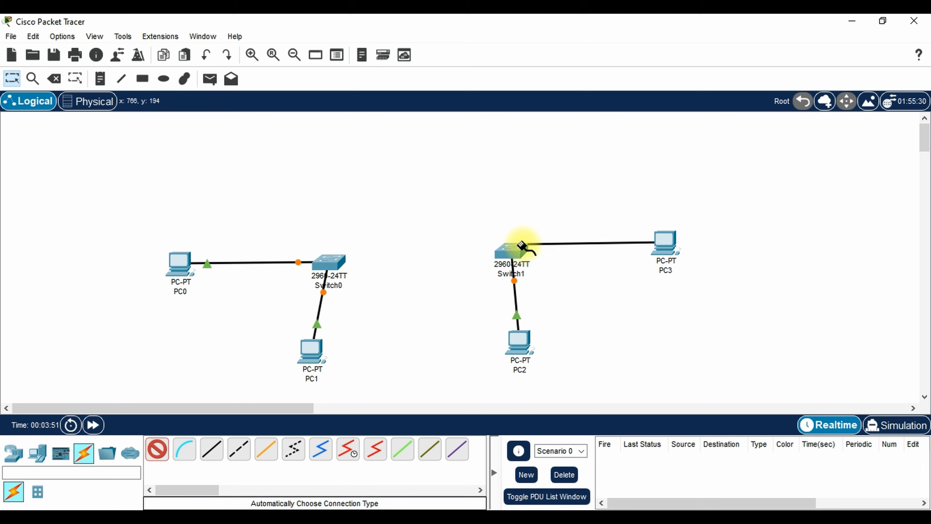
left_click(512, 256)
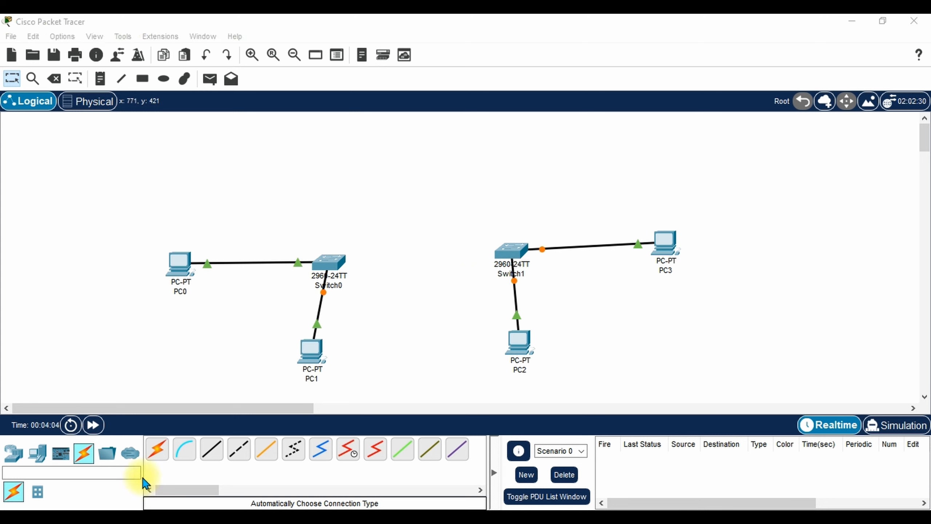
Link Switch0 to Switch1 with an automatically chosen cable.
left_click(157, 449)
left_click(340, 265)
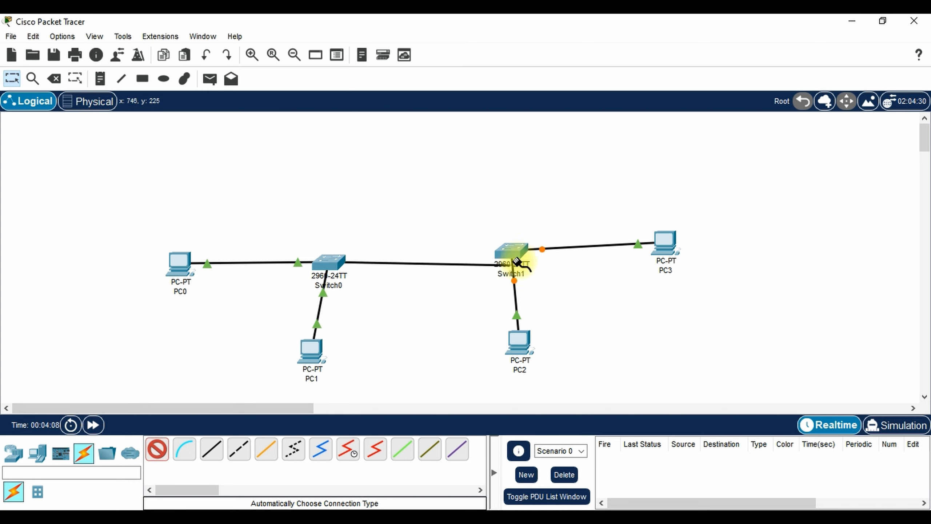
left_click(509, 253)
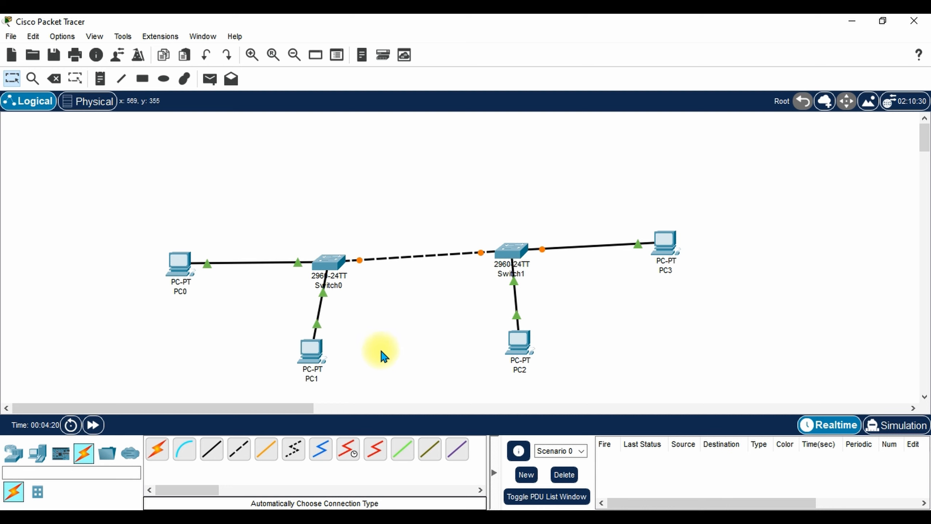
Move PC1 and PC2 lower on the canvas and open PC0's configuration window.
left_click_drag(318, 354, 299, 369)
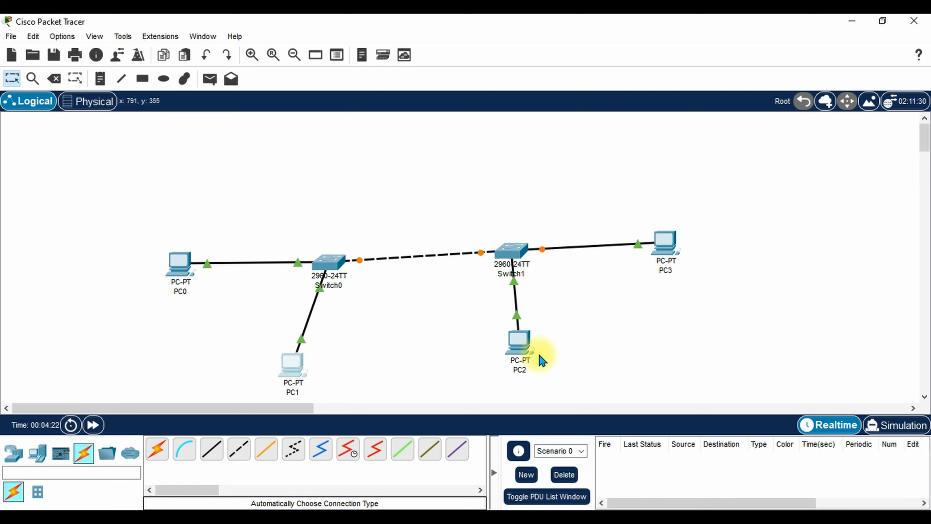
left_click_drag(522, 350, 531, 368)
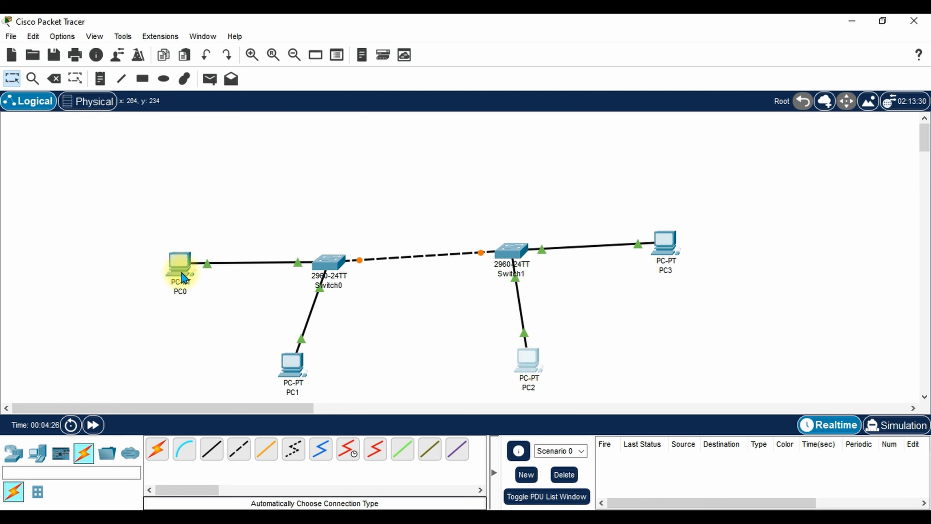
left_click(183, 278)
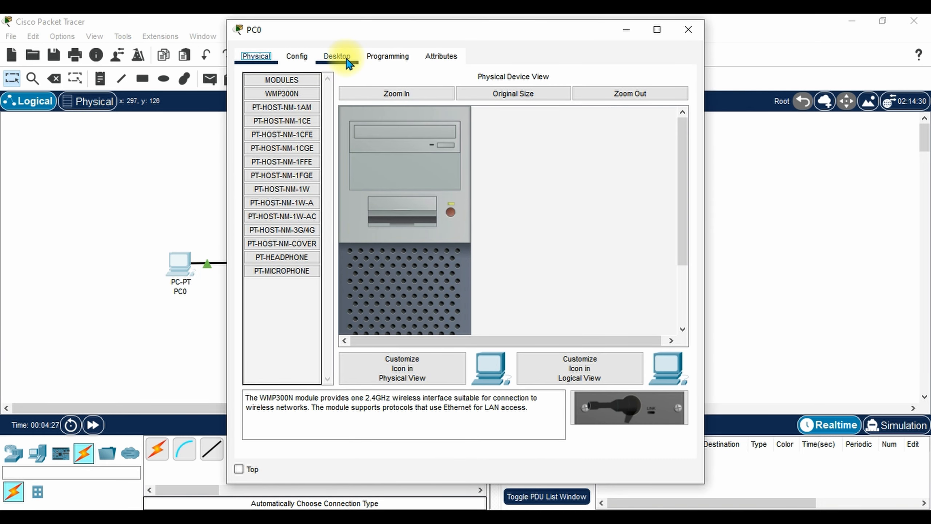
Set PC0 to IP 192.168.0.2, mask 255.255.255.0, gateway 192.168.0.1, and close it.
left_click(347, 60)
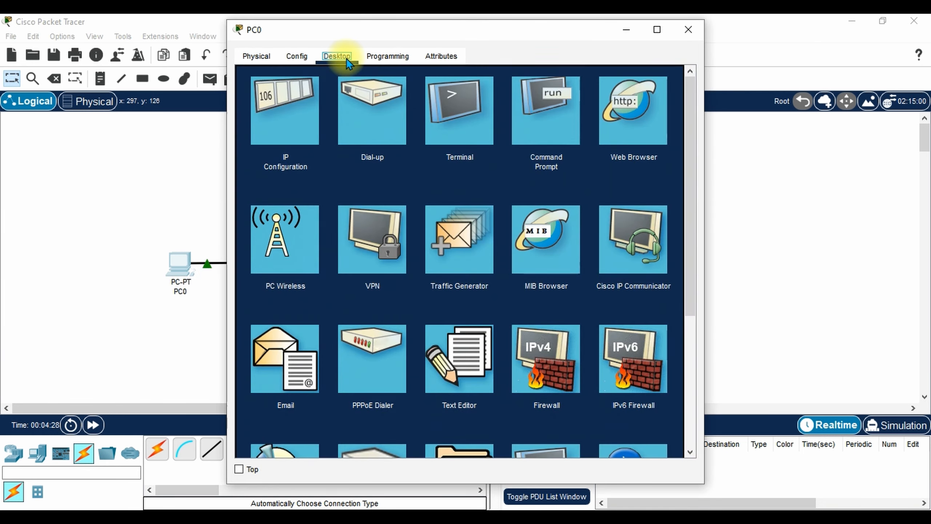
left_click(285, 121)
left_click(420, 156)
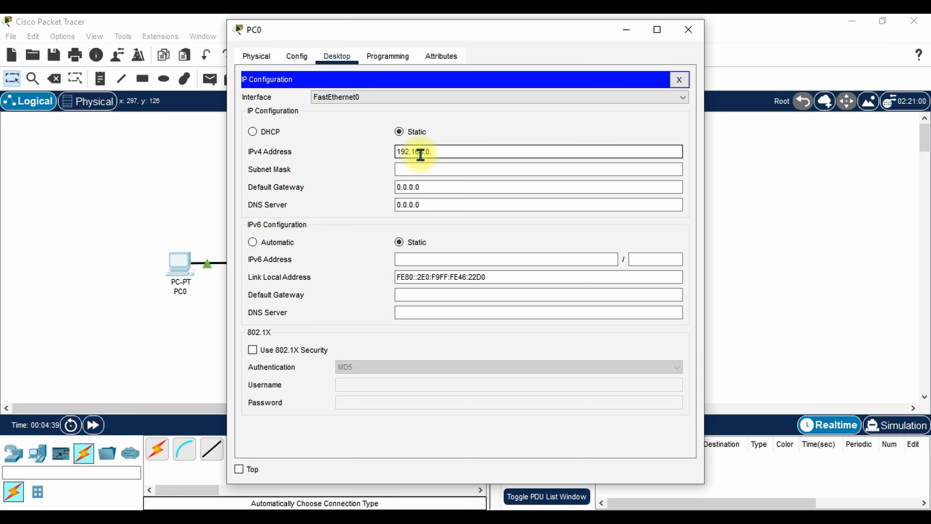
left_click(422, 171)
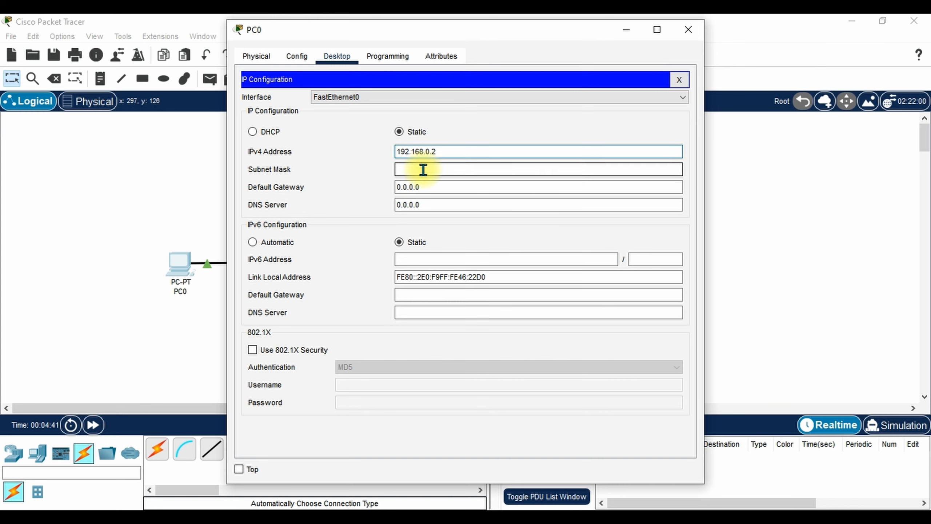
left_click_drag(428, 187, 378, 192)
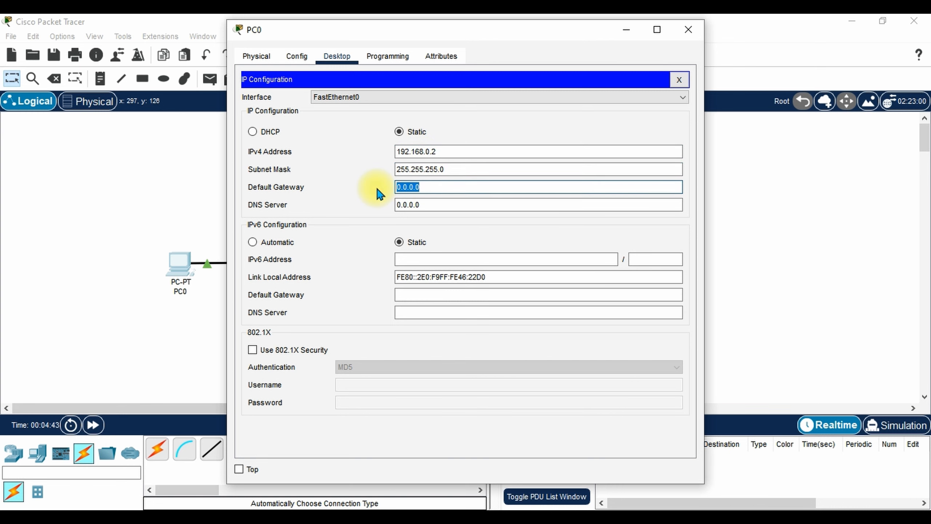
type("192.168.0.1")
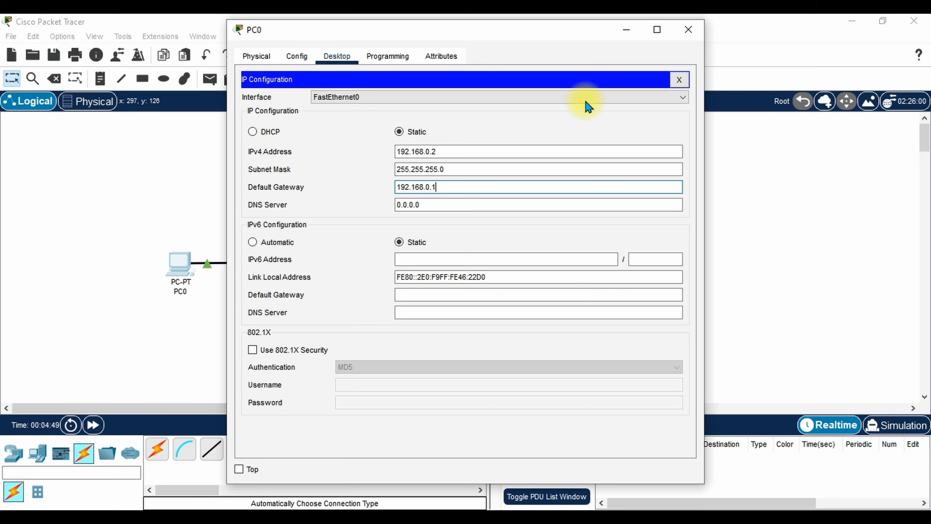
left_click(694, 34)
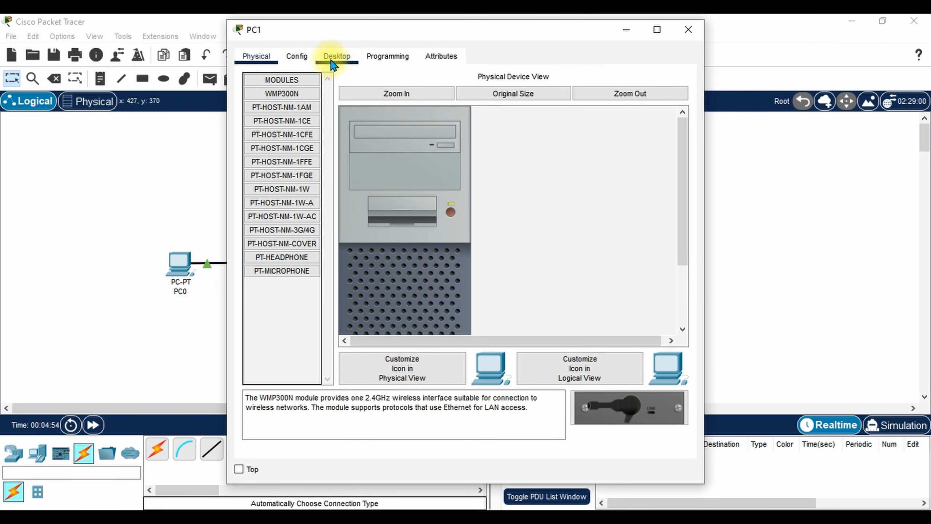
Set PC1 to IP 172.16.0.2, mask 255.255.0.0, gateway 172.16.0.1, and close it.
left_click(337, 59)
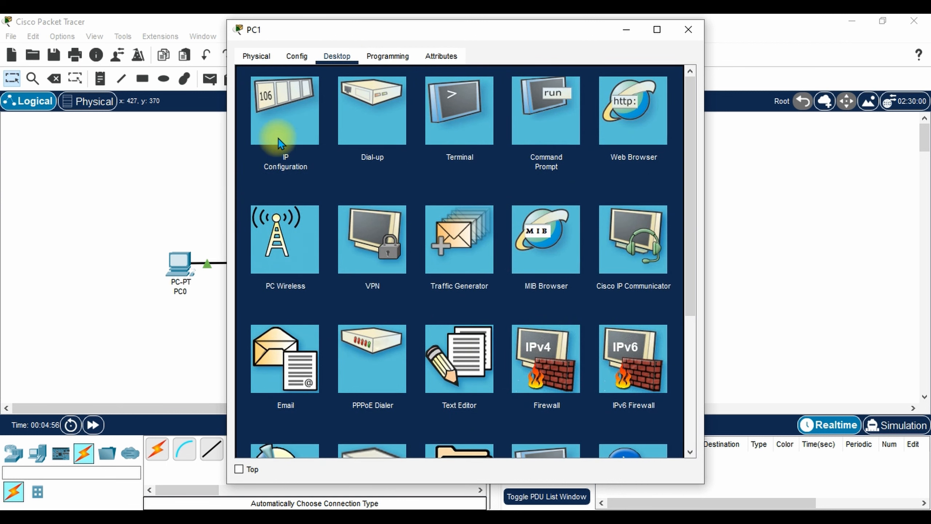
left_click(288, 127)
left_click(439, 152)
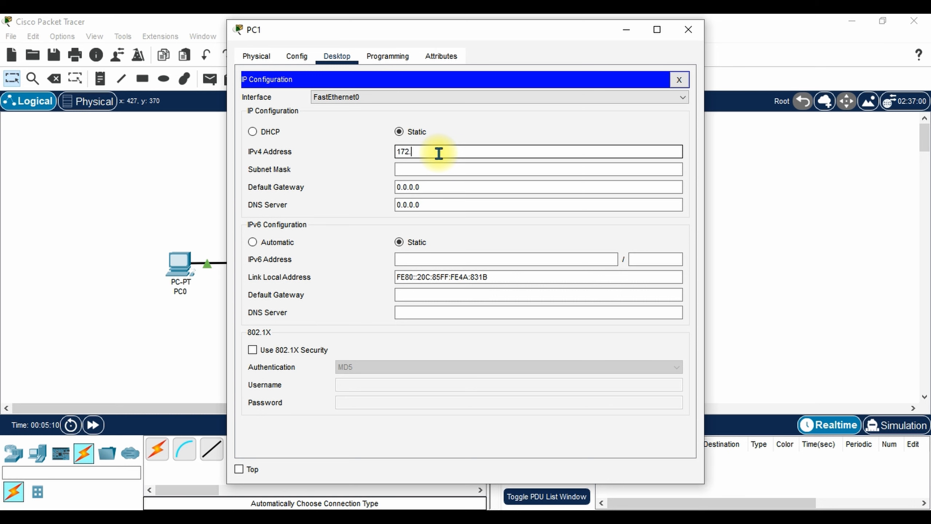
type("16.0.2")
left_click(428, 169)
type("255.255.0.0")
left_click(422, 187)
left_click_drag(422, 187, 366, 188)
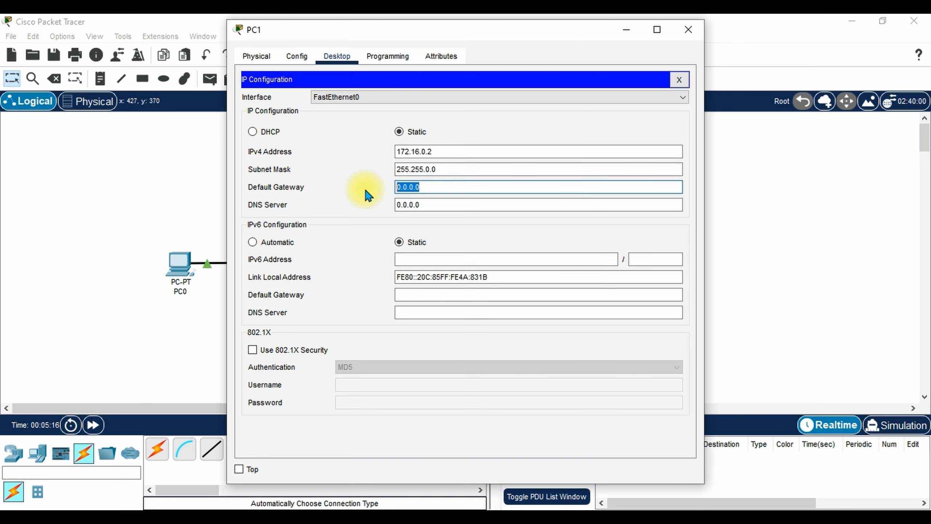
type("172.16.0.1")
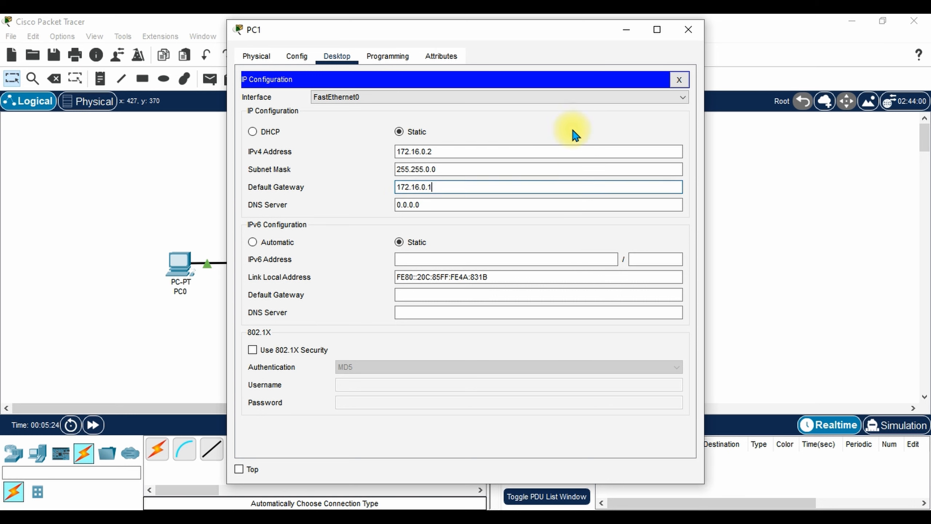
left_click(689, 30)
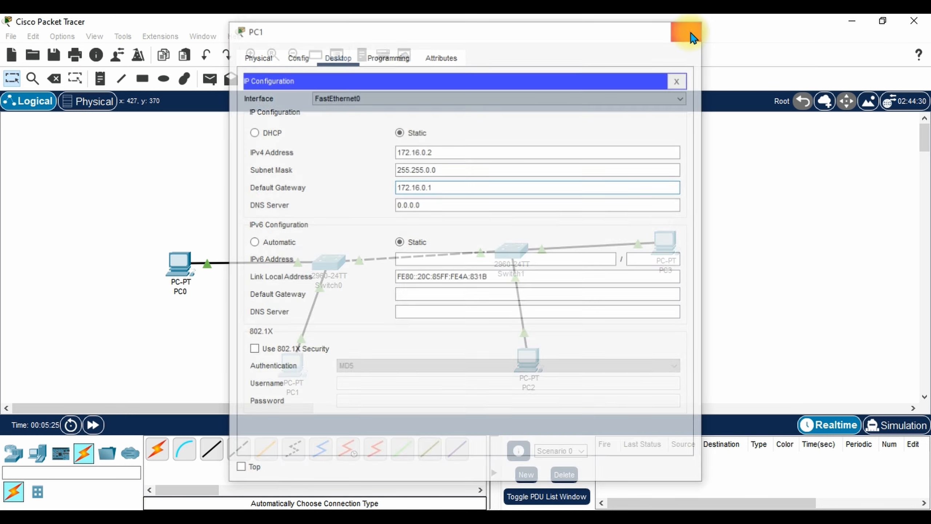
Set PC2 to IP 192.168.0.3, mask 255.255.255.0, gateway 192.168.0.1, fixing a duplicate address.
left_click(529, 361)
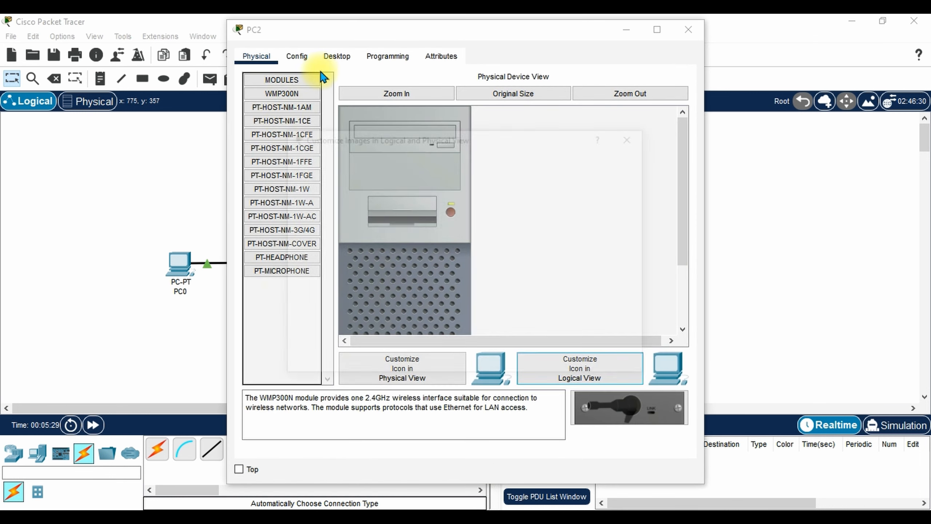
left_click(637, 136)
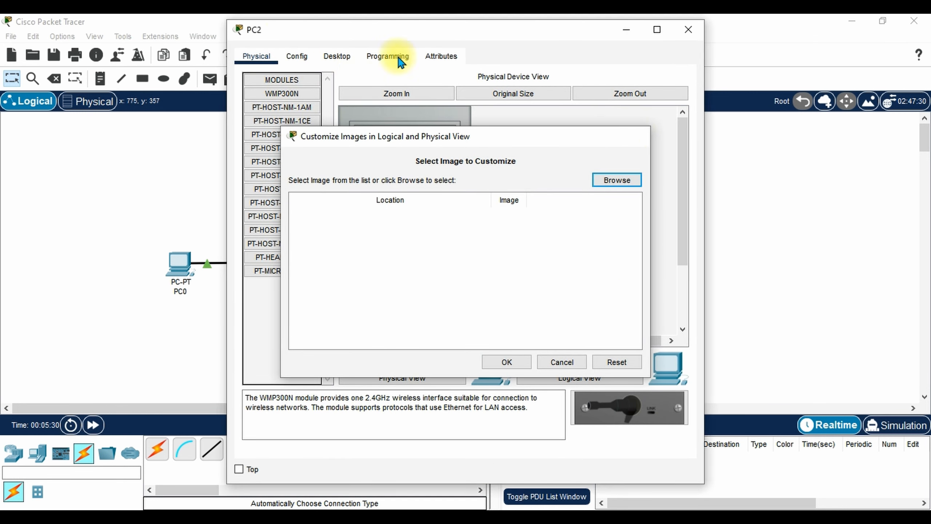
left_click(329, 60)
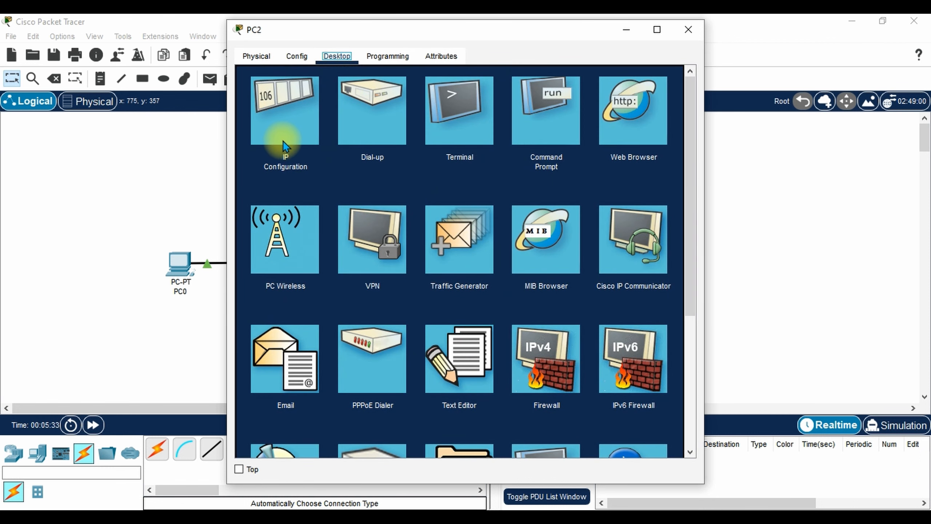
left_click(295, 139)
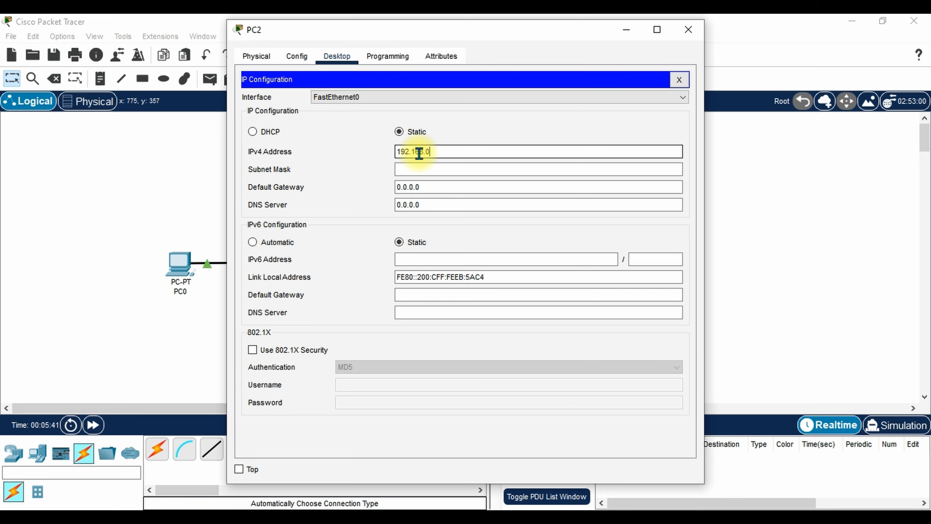
left_click(417, 170)
left_click(409, 154)
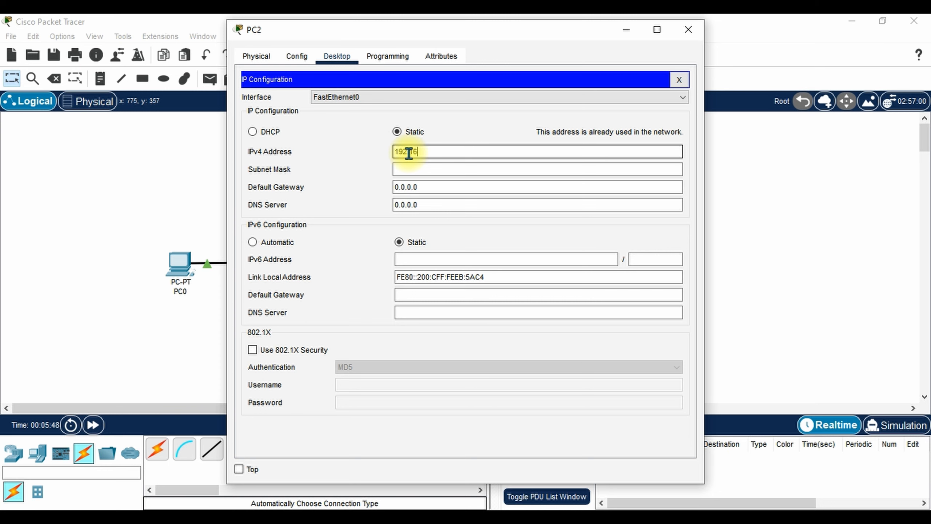
type("192.168.0.3")
left_click(423, 169)
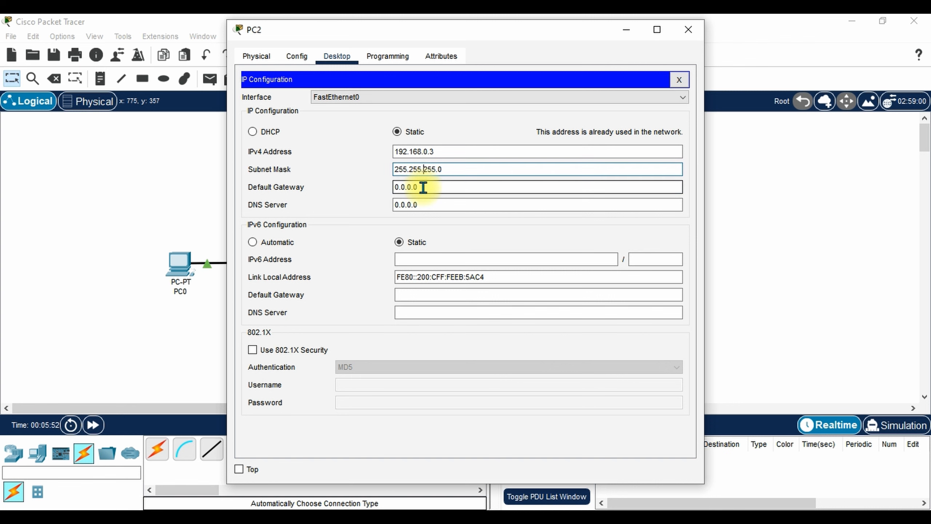
double_click(424, 187)
type("19")
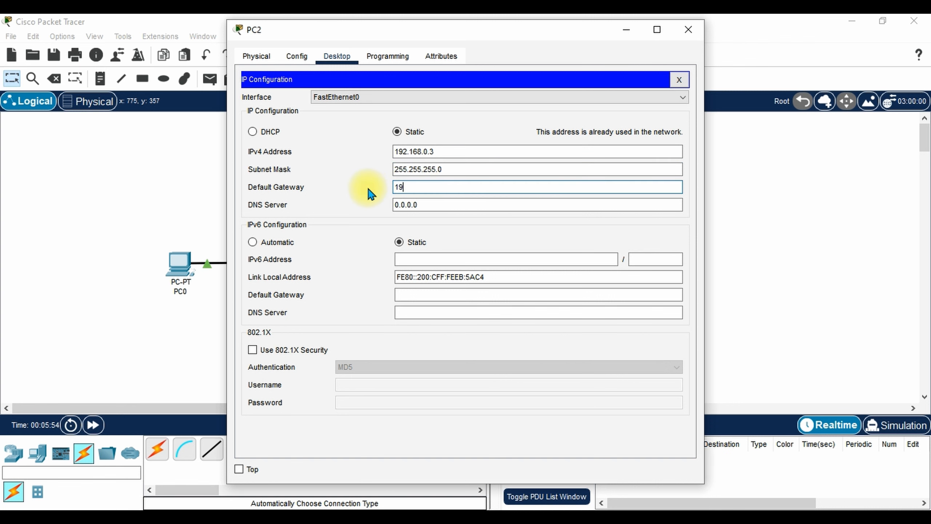
type("2.168")
type(".1")
left_click(687, 31)
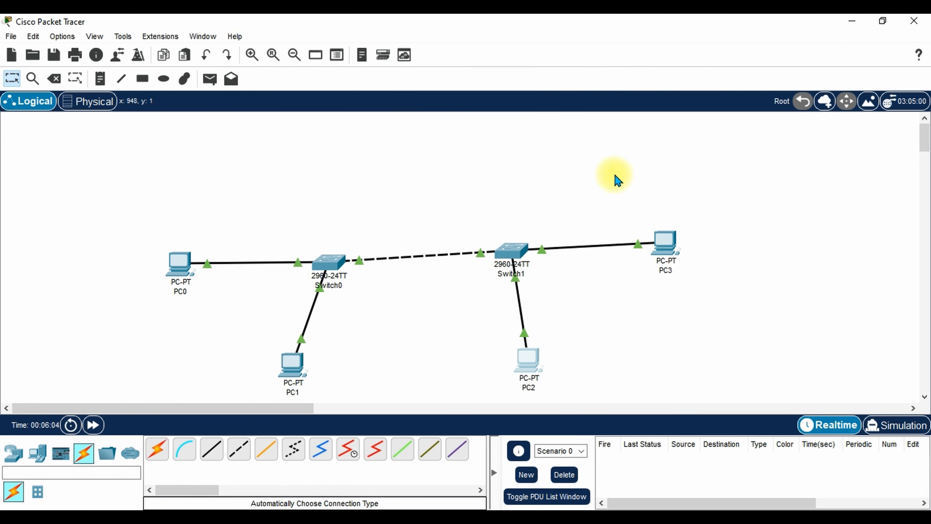
Set PC3 to IP 172.16.0.6, mask 255.255.0.0, gateway 172.16.0.1, and close it.
left_click(665, 242)
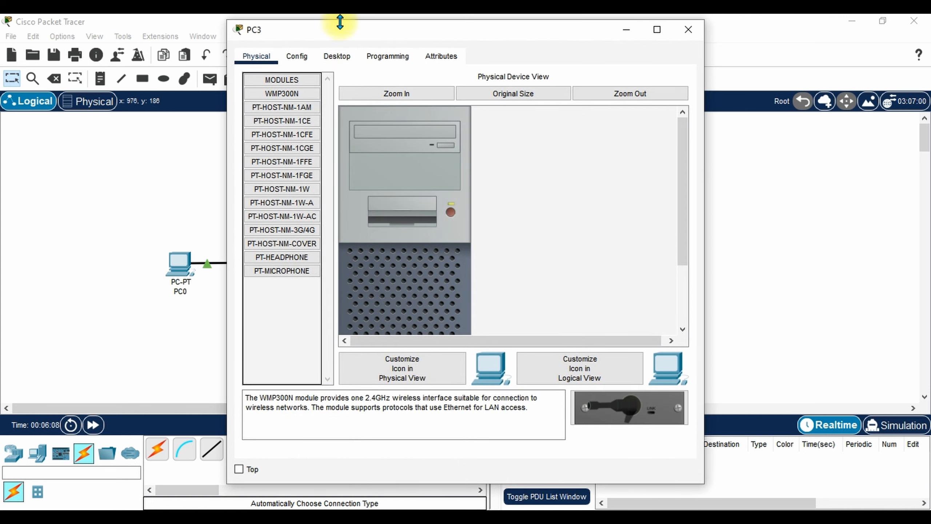
left_click(335, 57)
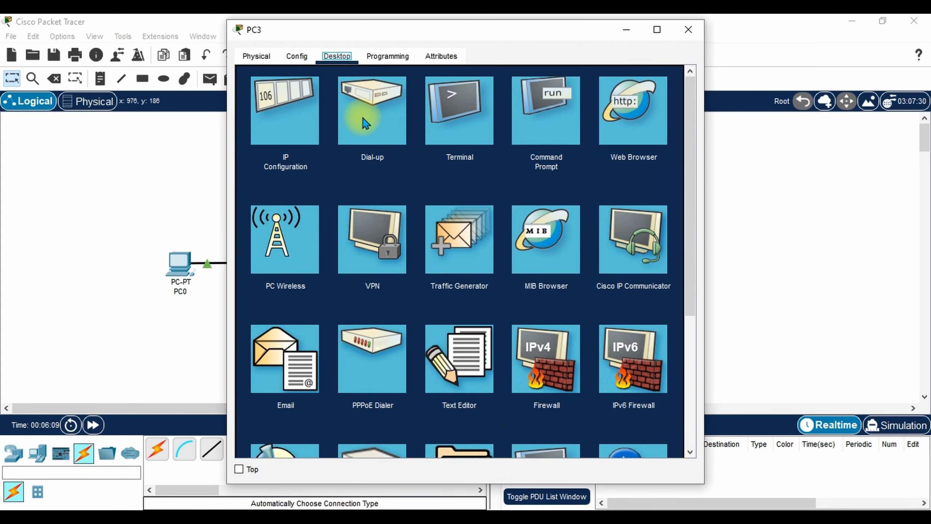
left_click(282, 121)
left_click(414, 152)
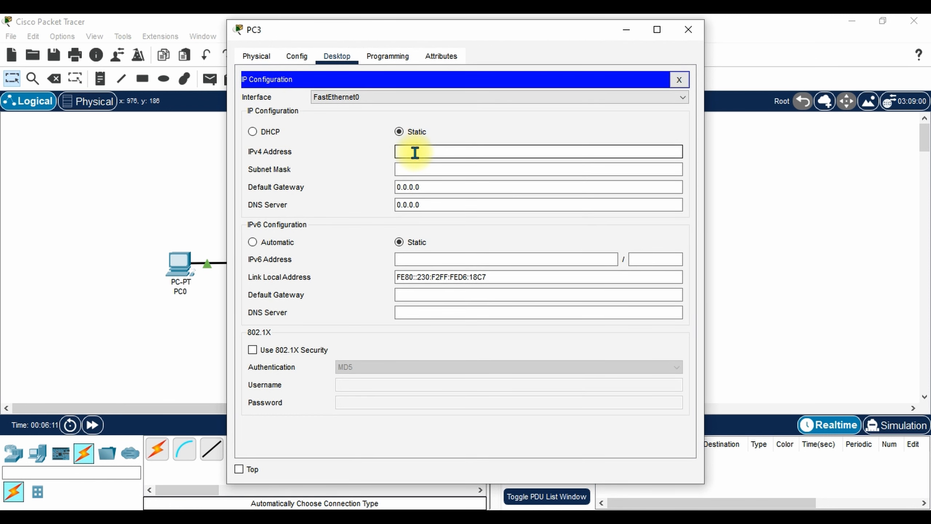
type("172.16.0.1")
key("BackSpace")
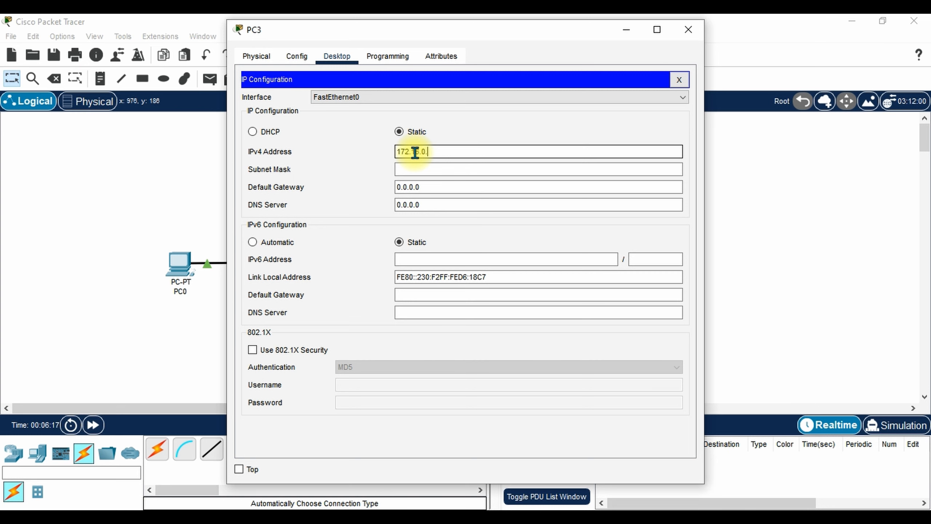
type("6")
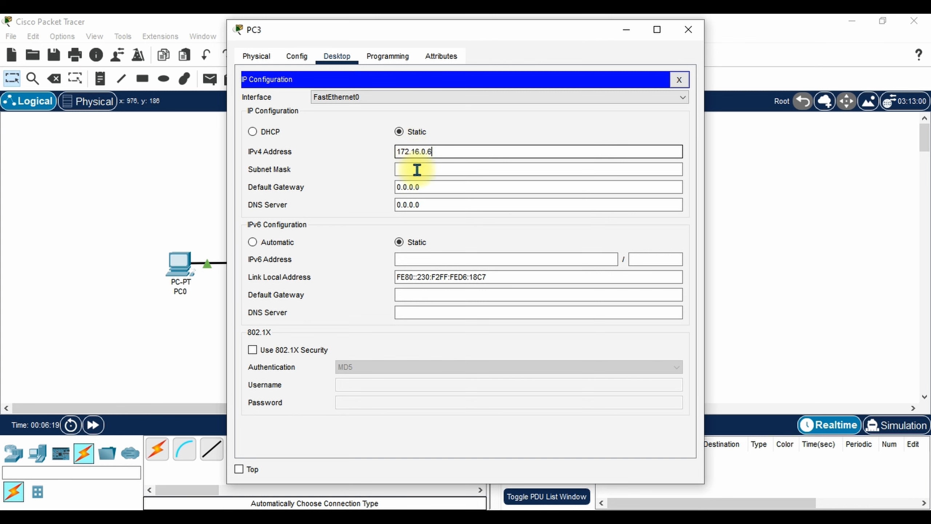
left_click(416, 169)
left_click_drag(423, 185, 380, 188)
type("1")
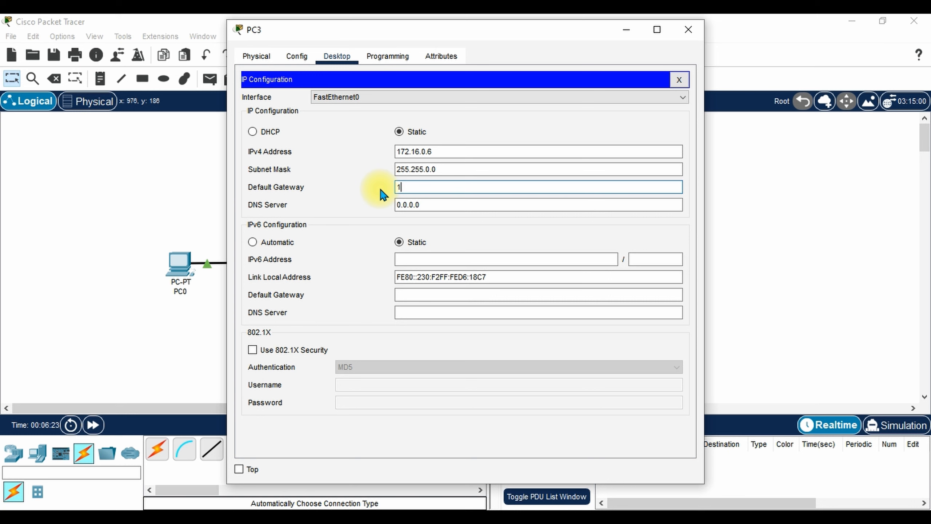
type("72.16.0.1")
left_click(689, 31)
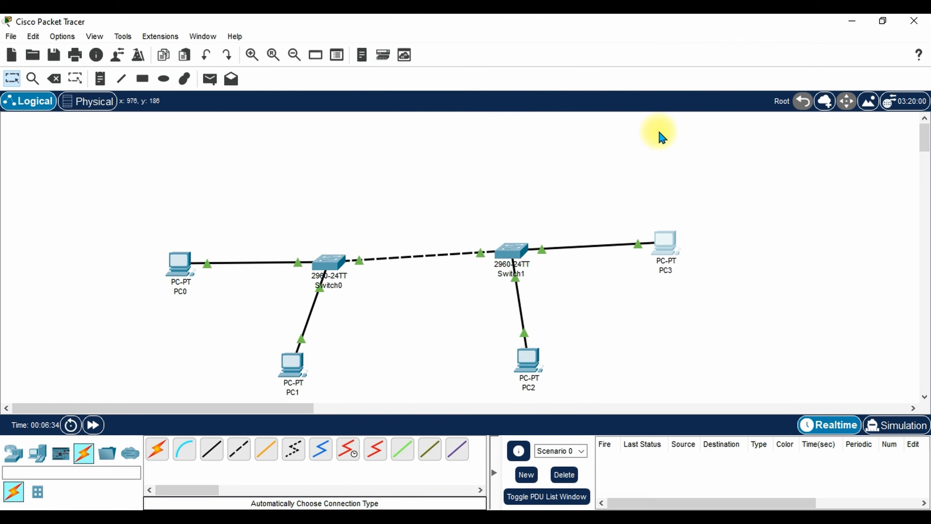
Draw four rectangles beside PC0–PC3, then close the palette and return to Select.
left_click(142, 79)
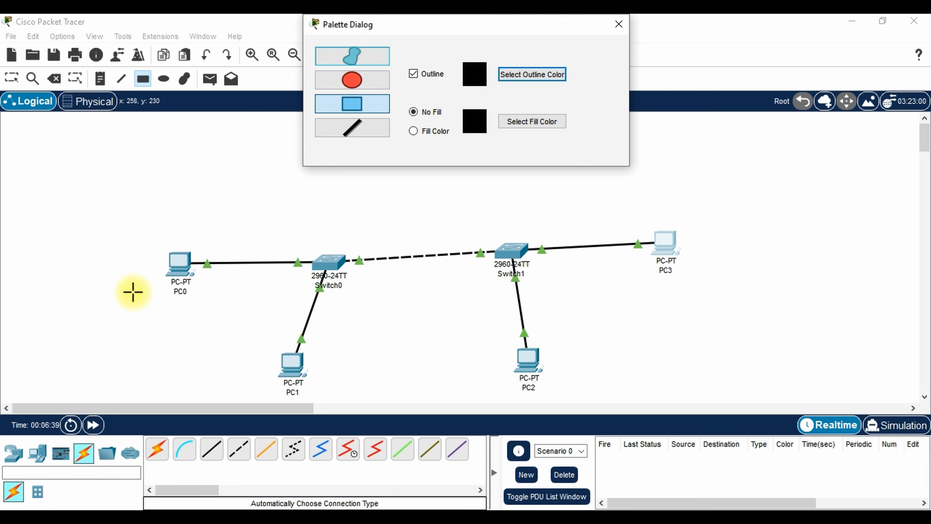
left_click_drag(112, 303, 218, 339)
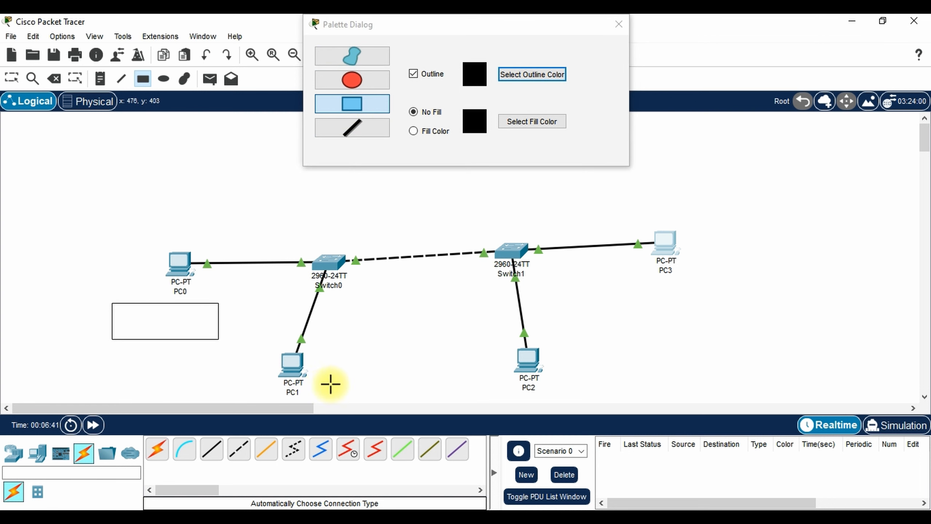
left_click_drag(328, 361, 431, 389)
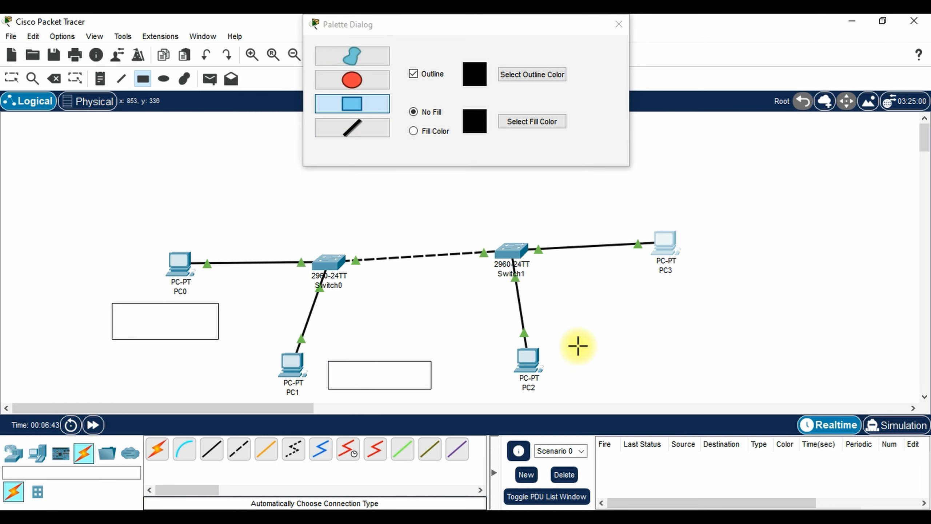
left_click_drag(577, 347, 693, 375)
left_click_drag(716, 238, 833, 264)
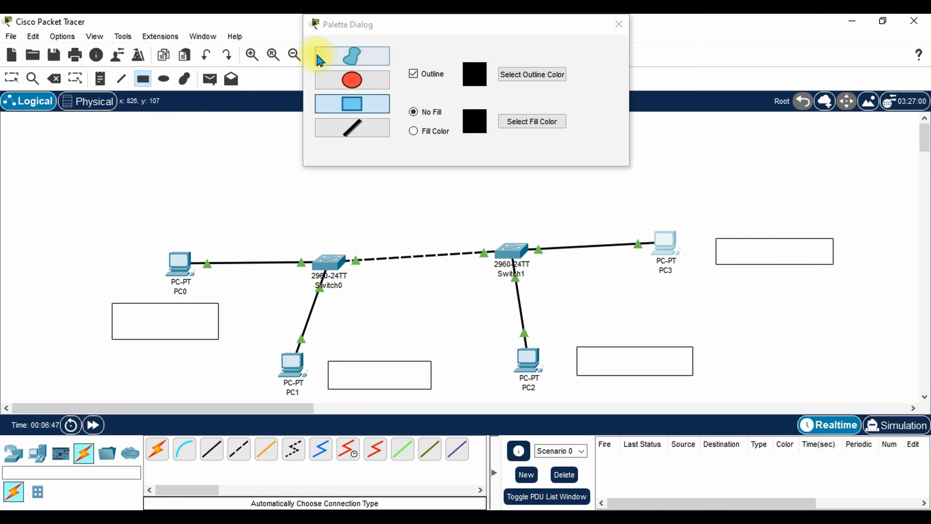
left_click(619, 25)
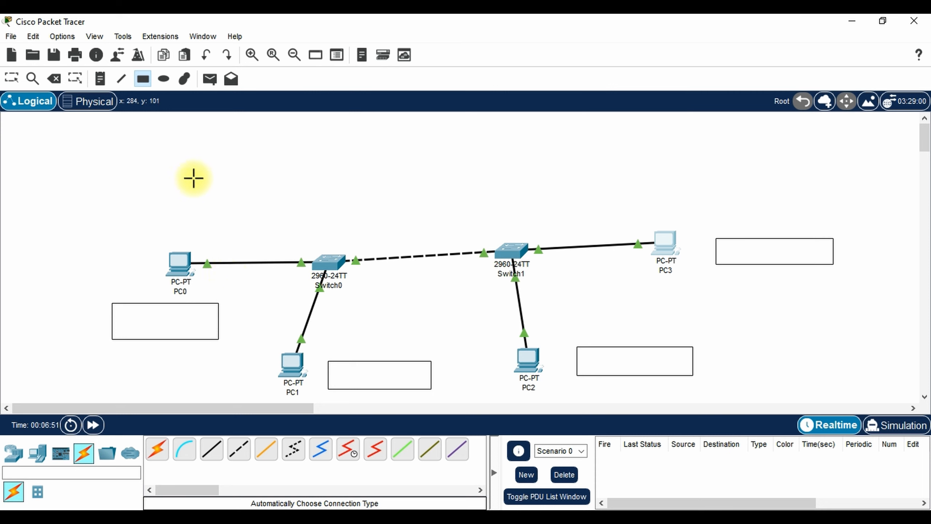
left_click(11, 78)
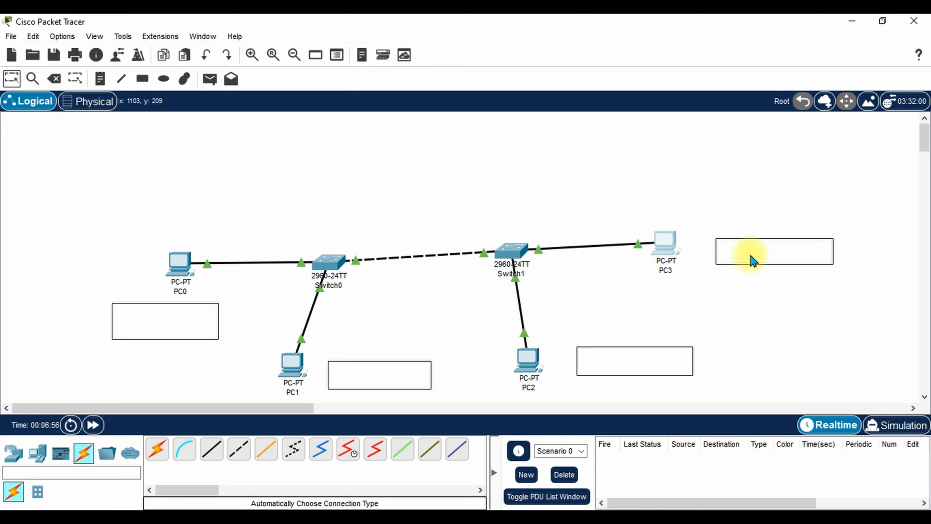
Label the boxes beside PC1 and PC3 'vlan 2', and those beside PC0 and PC2 'vlan 1'.
double_click(373, 378)
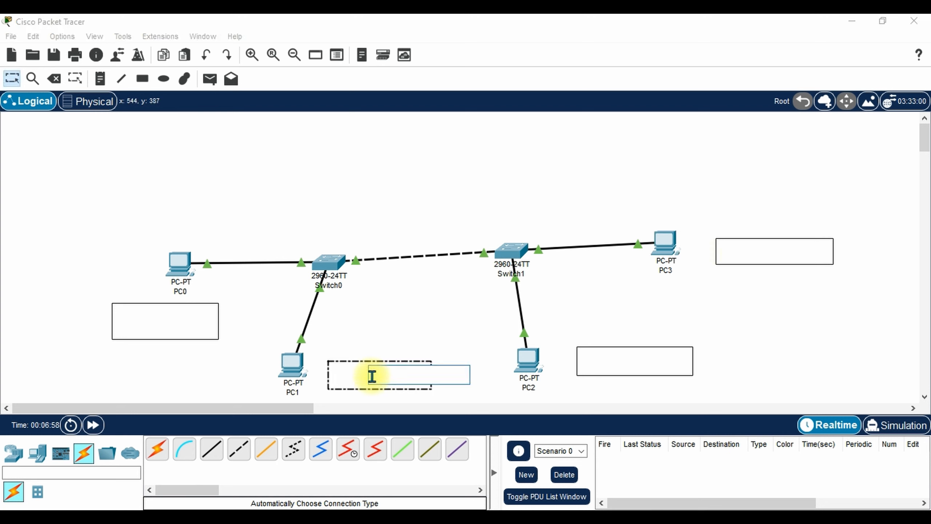
type("vlan 2")
double_click(744, 253)
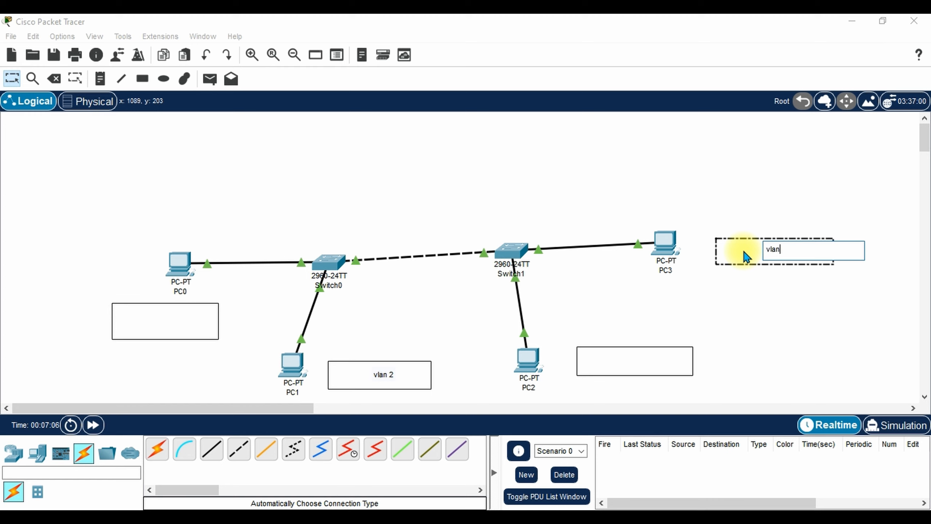
type("vlan 2")
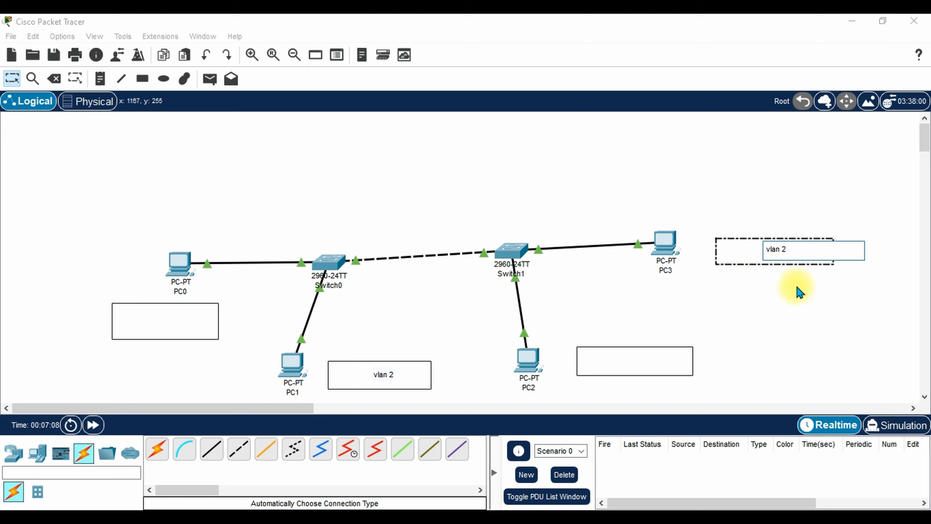
double_click(629, 365)
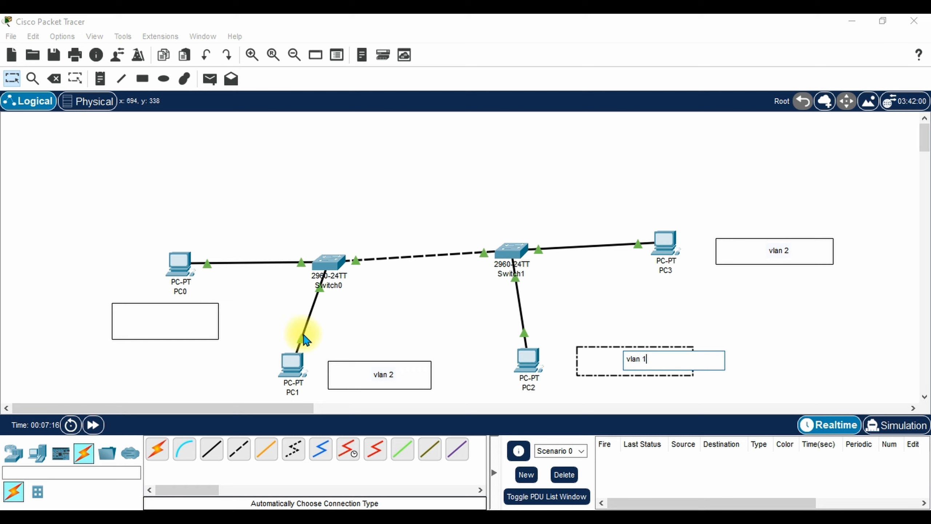
double_click(145, 329)
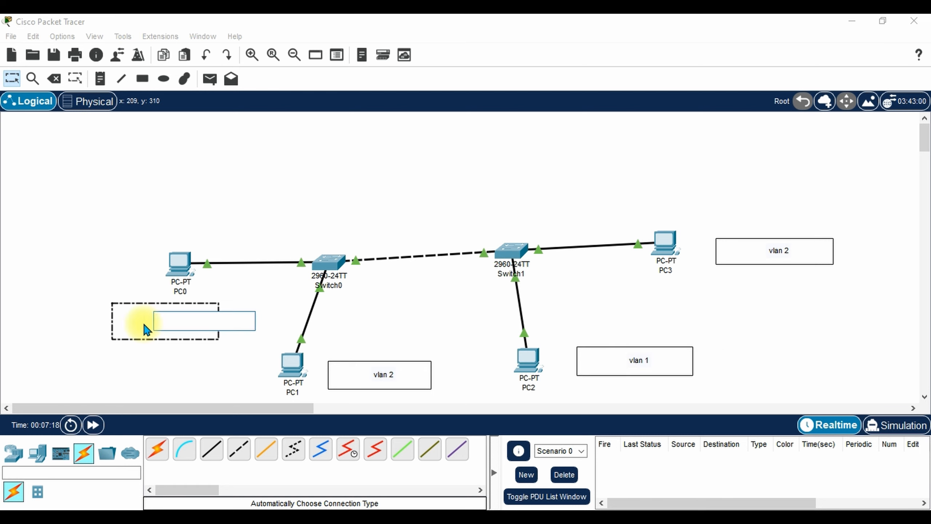
type("vlan 1")
left_click(383, 326)
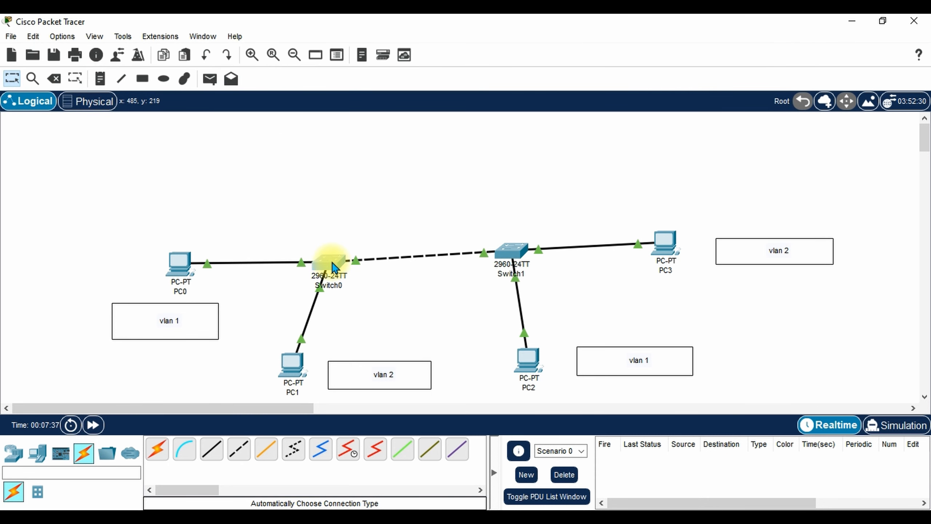
left_click(332, 263)
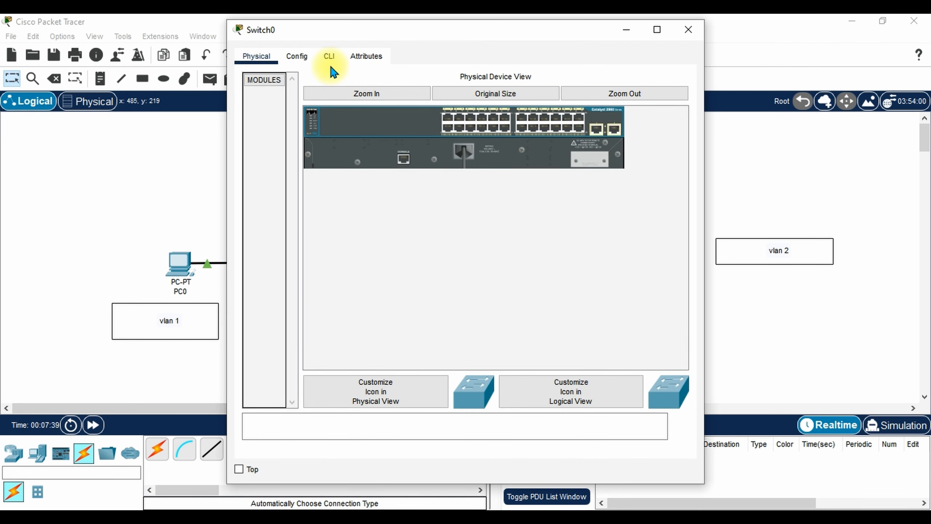
In Switch0's CLI, enter privileged then global configuration mode with enable and config t.
left_click(329, 59)
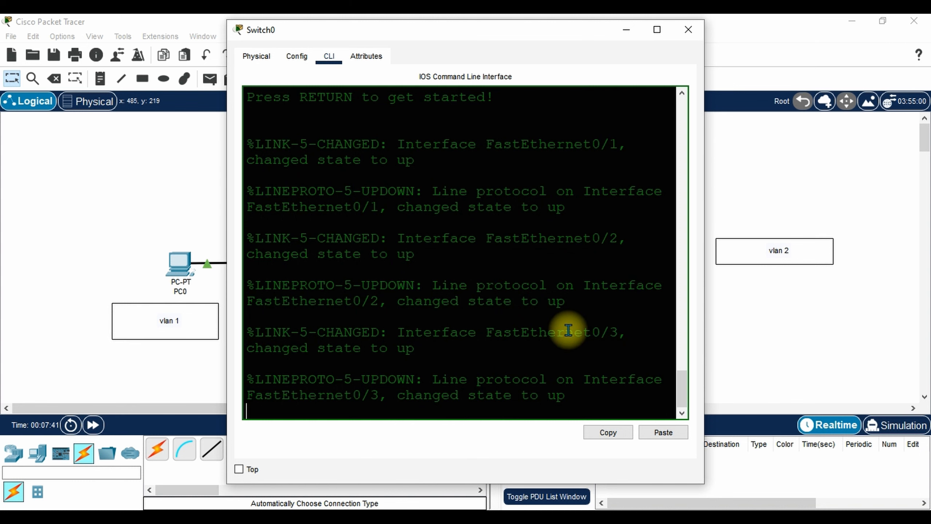
key("Return")
key("Return")
key("Return")
key("Return")
type("enable")
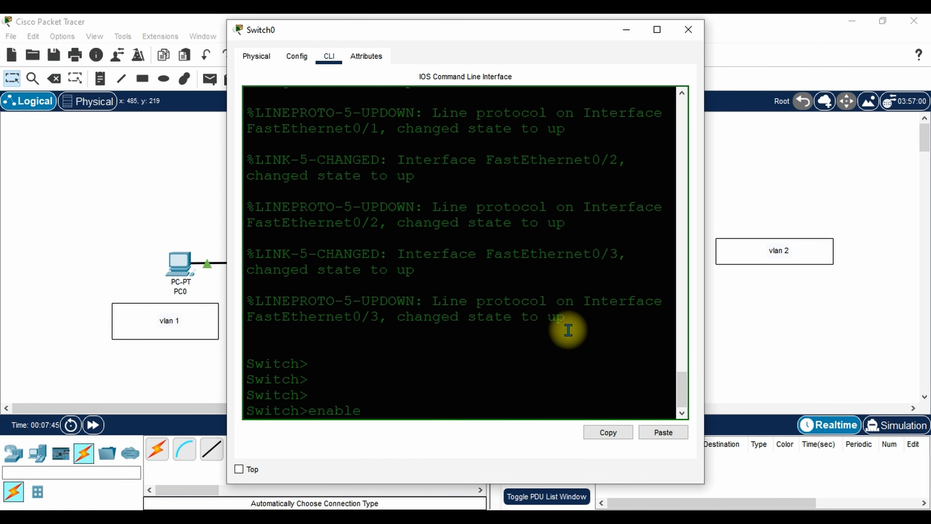
key("Return")
key("Return")
key("Return")
type("config t")
key("Return")
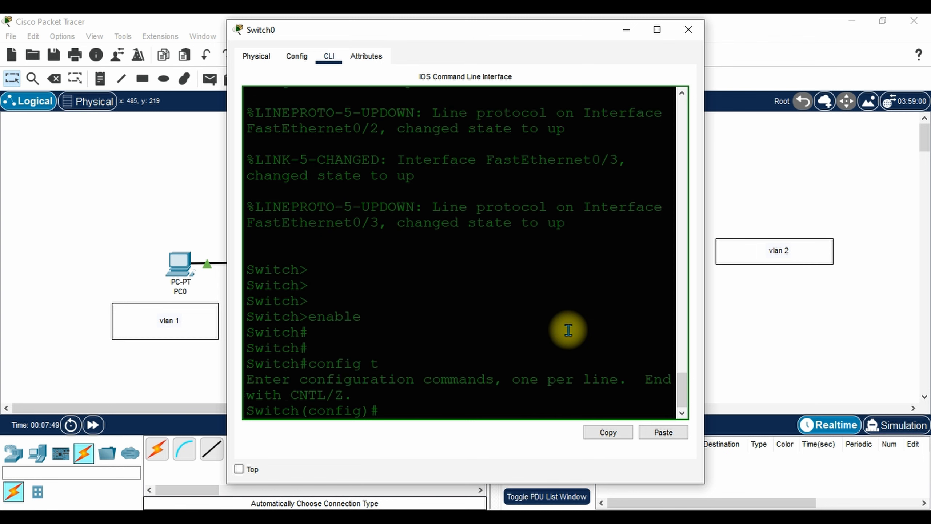
key("Return")
key("Return")
key("Return")
Create VLAN 2 named Sales and exit back to global configuration.
type("vla ")
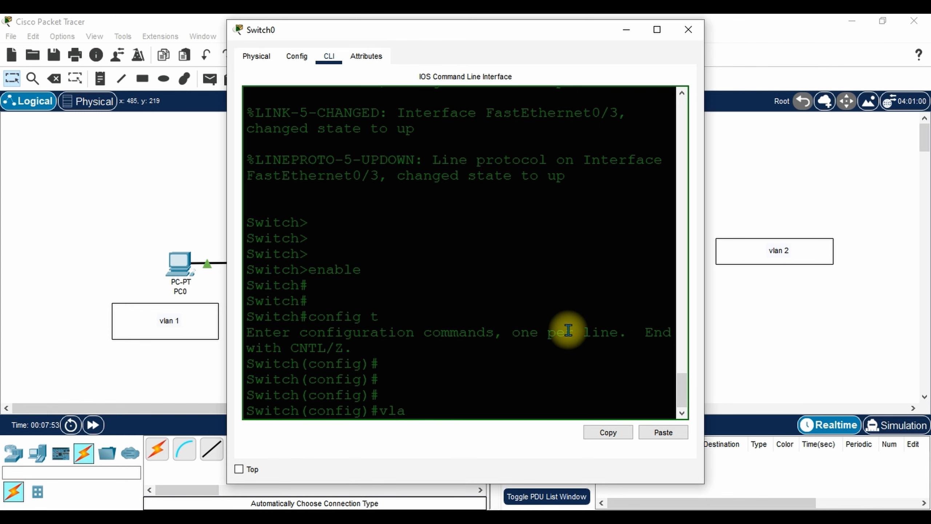
type("n 2")
key("Return")
key("Return")
key("Return")
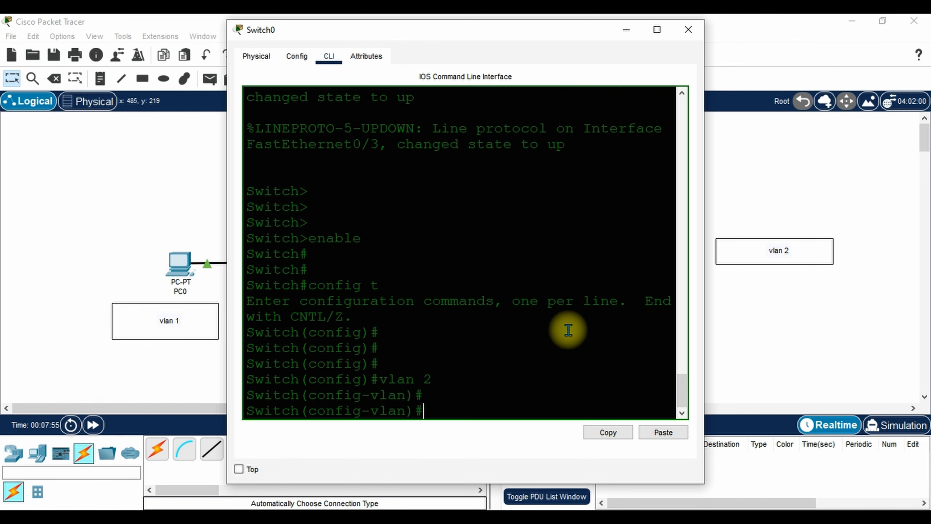
type("nam")
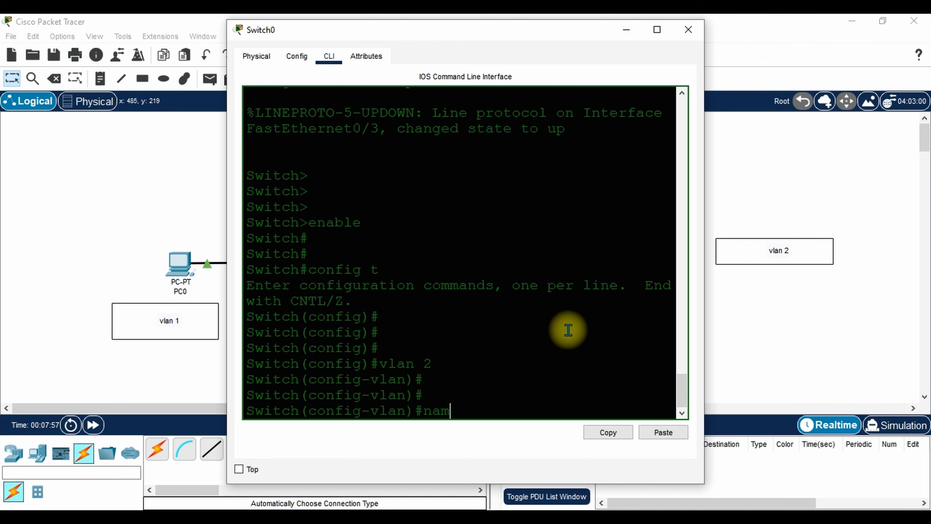
type("e Sales")
key("Return")
key("Return")
key("Return")
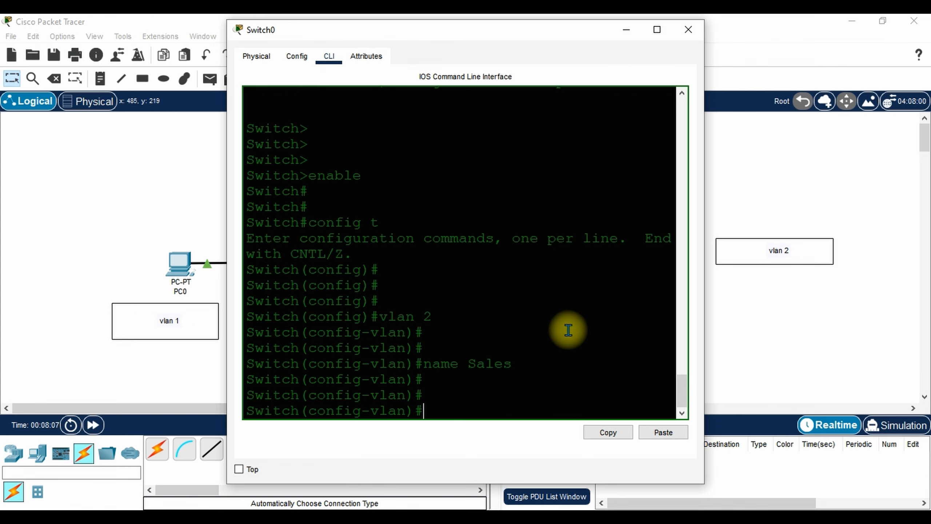
type("exit")
key("Return")
key("Return")
key("Return")
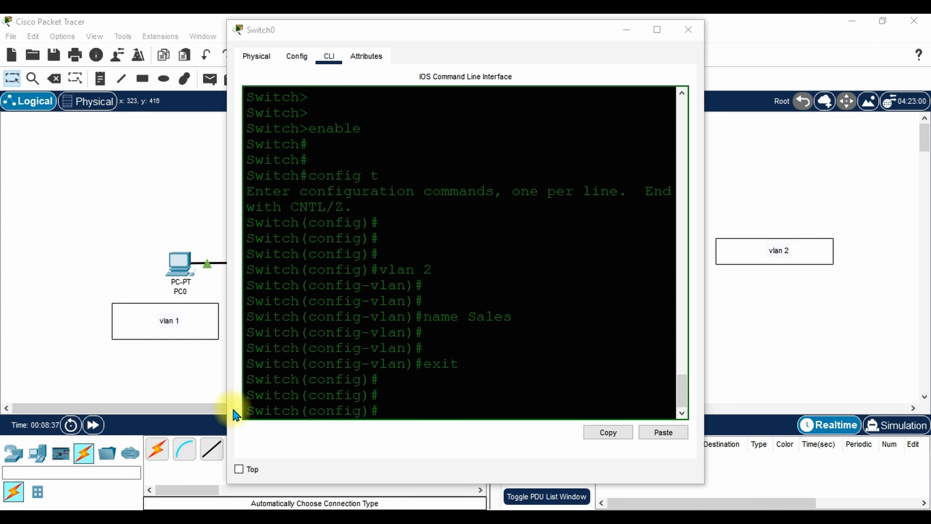
On Switch0, enter interface fa 0/2 and set it to switchport mode access.
left_click_drag(445, 31, 636, 33)
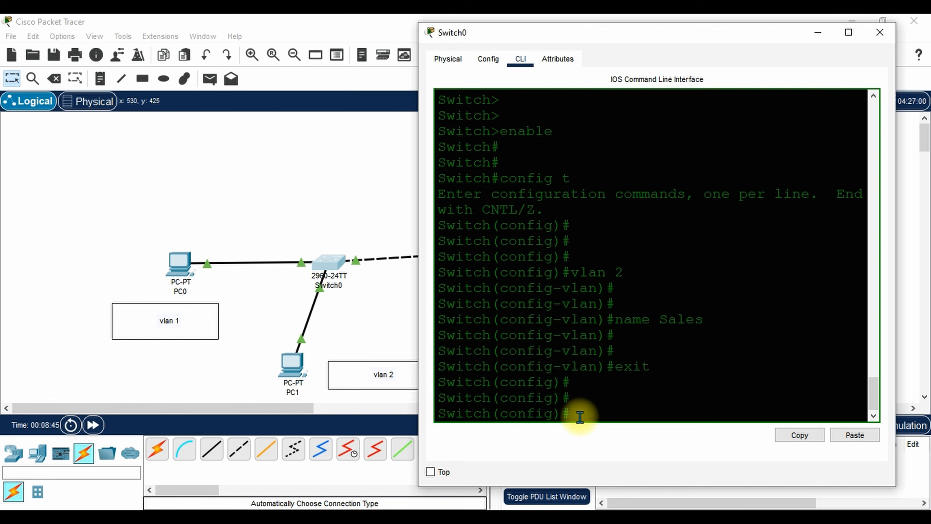
type("interface fa 0")
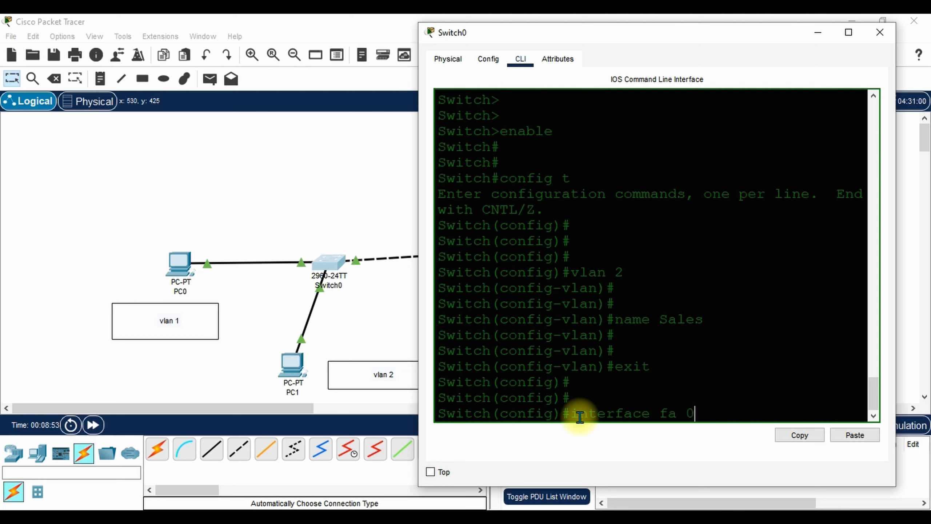
type("/2")
key("Return")
key("Return")
key("Return")
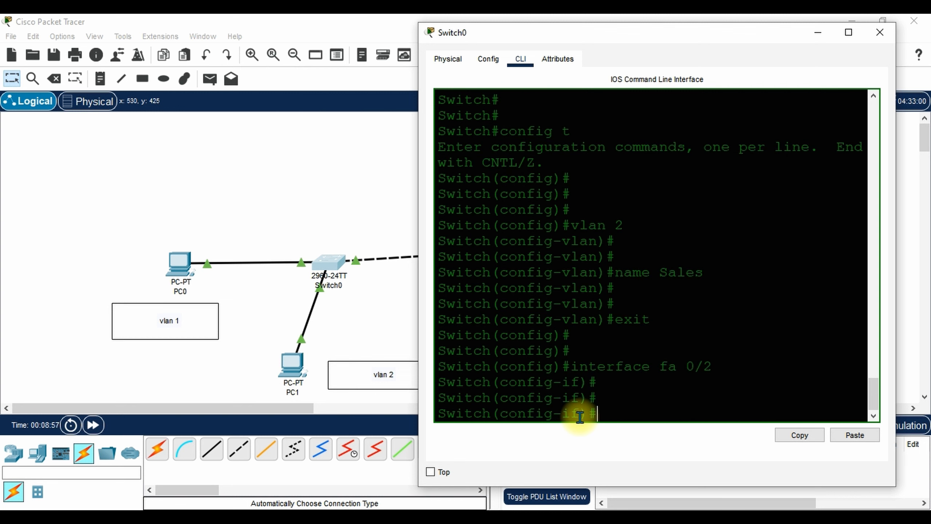
type("switchport m")
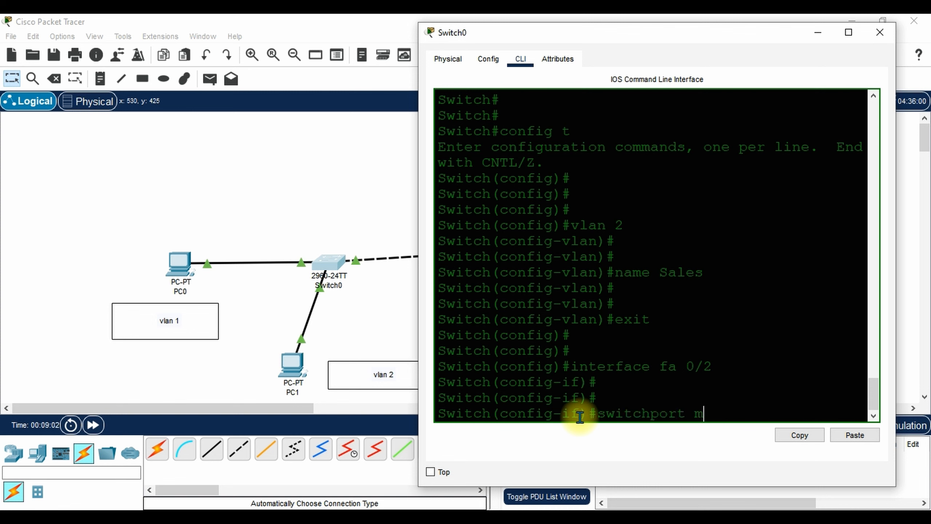
type("ode access")
key("Return")
key("Return")
key("Return")
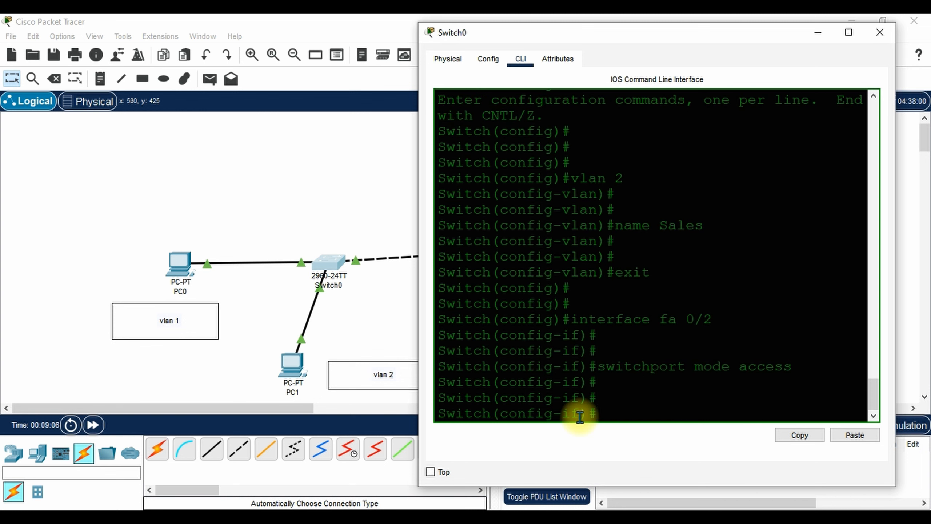
Assign fa 0/2 to VLAN 2 with switchport access vlan 2, then exit the interface.
type("switch p")
key("BackSpace")
key("BackSpace")
type("port mode")
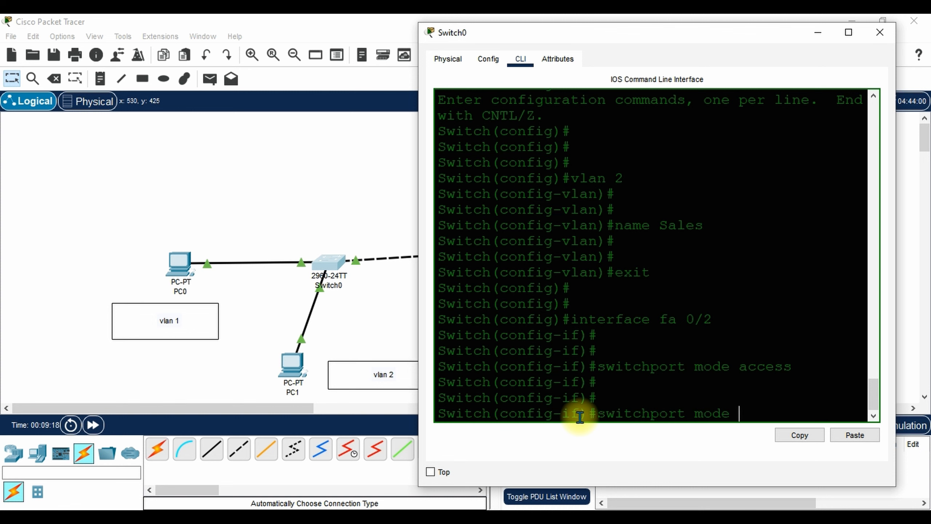
type(" access vllllllllllllllllllllllll")
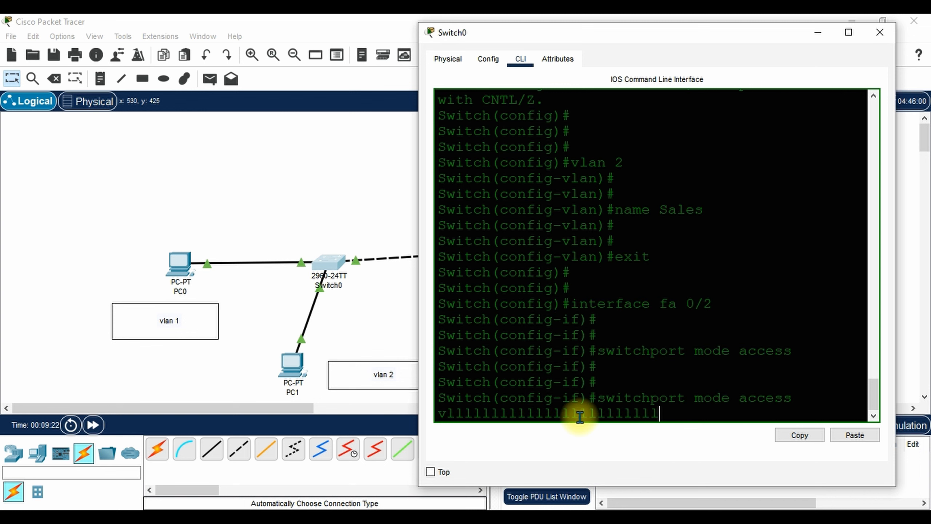
type("ll")
key("BackSpace")
key("BackSpace")
key("BackSpace")
key("BackSpace")
key("BackSpace")
key("BackSpace")
key("BackSpace")
key("BackSpace")
key("BackSpace")
key("BackSpace")
key("BackSpace")
key("BackSpace")
key("BackSpace")
key("BackSpace")
key("BackSpace")
key("BackSpace")
key("BackSpace")
key("BackSpace")
key("BackSpace")
key("BackSpace")
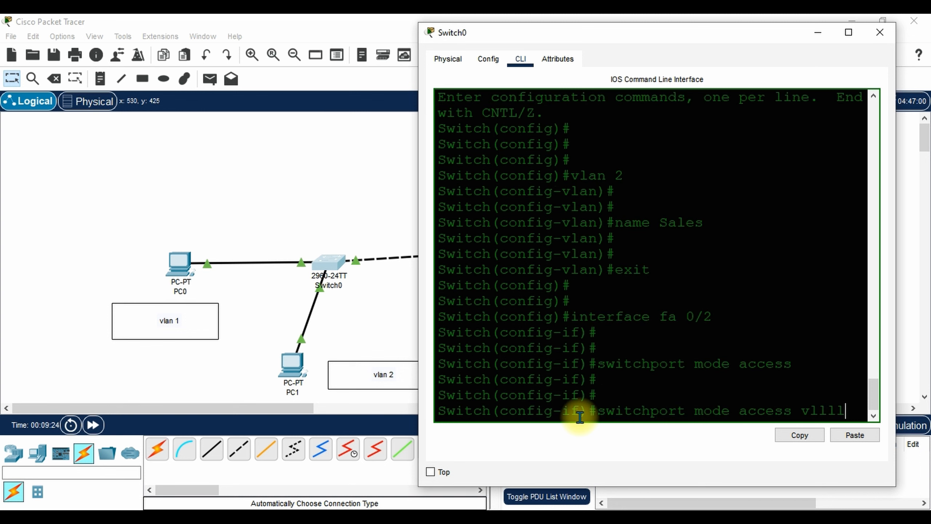
type("an 2")
key("Return")
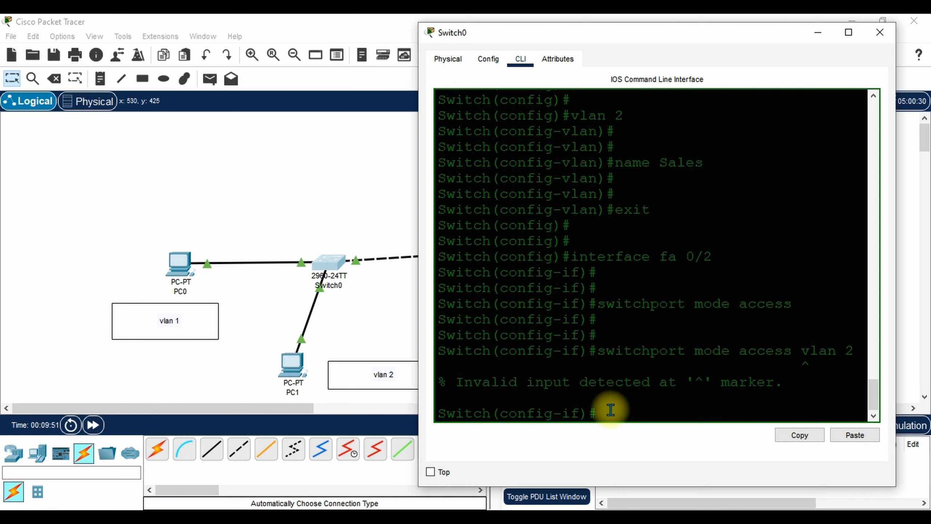
type("switch")
key("BackSpace")
type("port access")
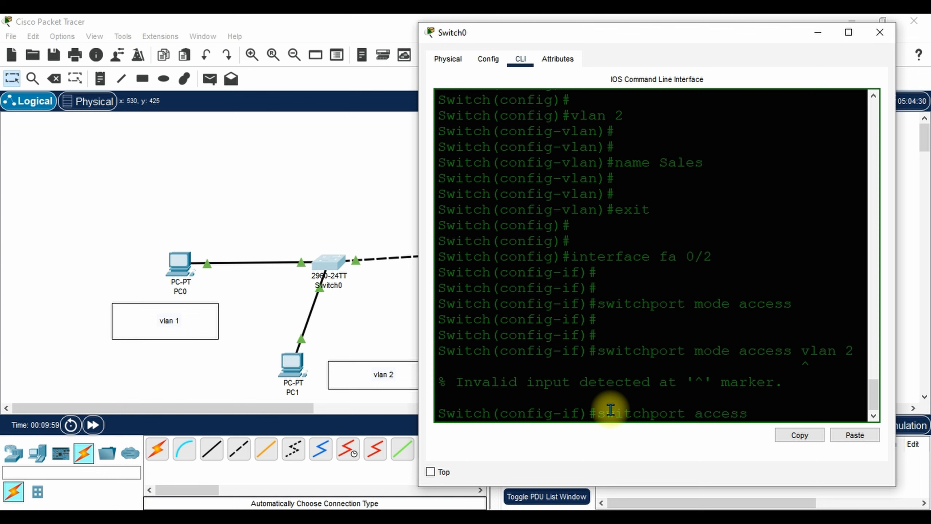
type(" vlan 2")
key("Return")
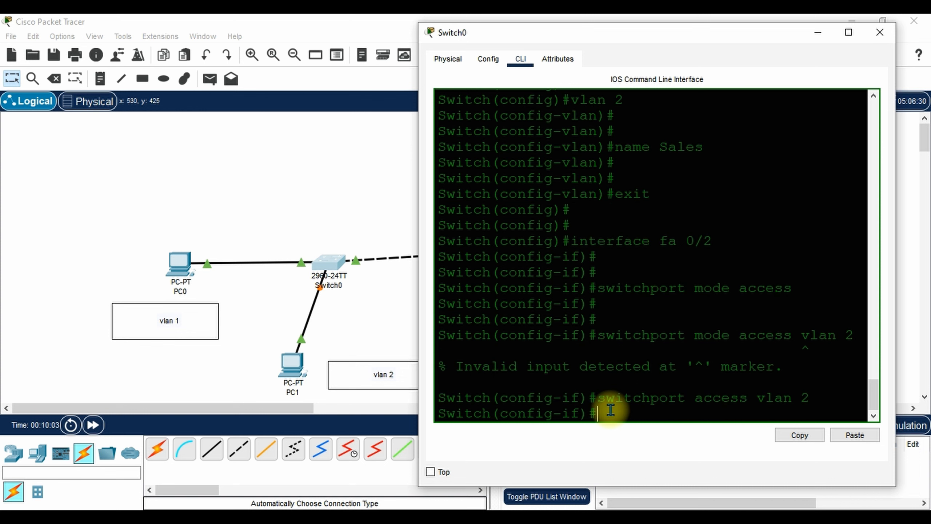
key("Return")
key("Return")
key("Return")
type("exit")
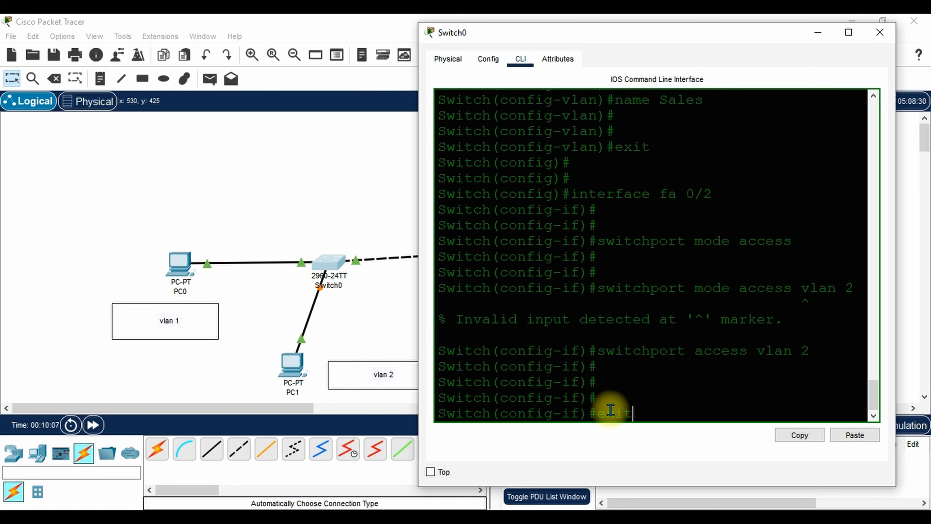
key("Return")
key("Return")
key("Return")
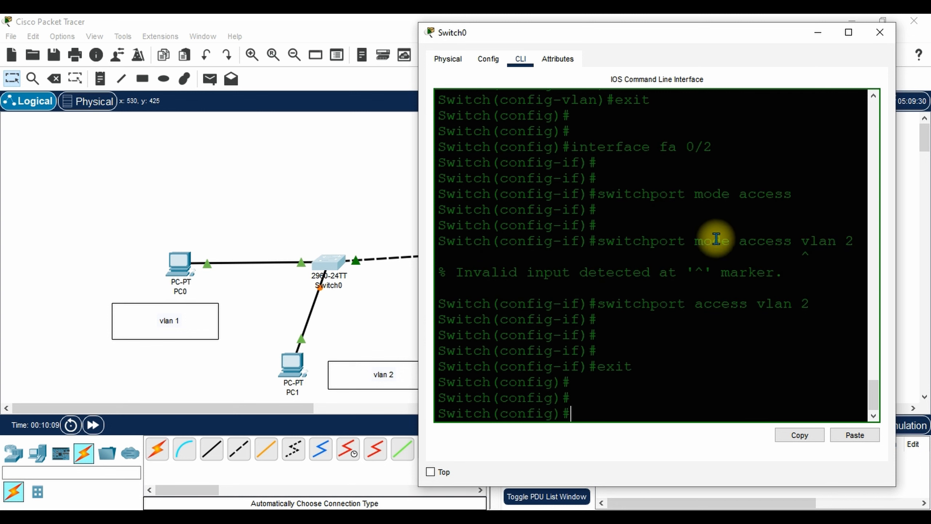
Switch to Switch1's CLI and enter privileged mode, then global configuration mode.
left_click(880, 34)
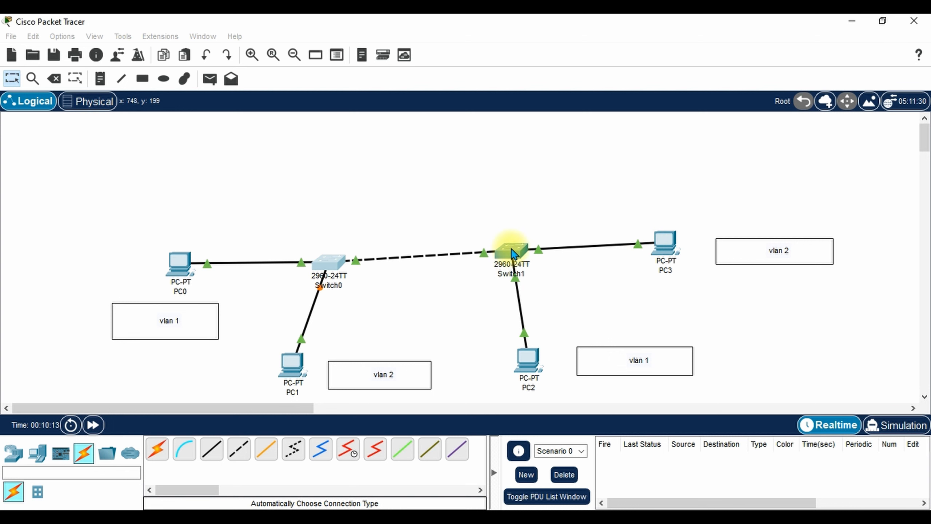
left_click(509, 253)
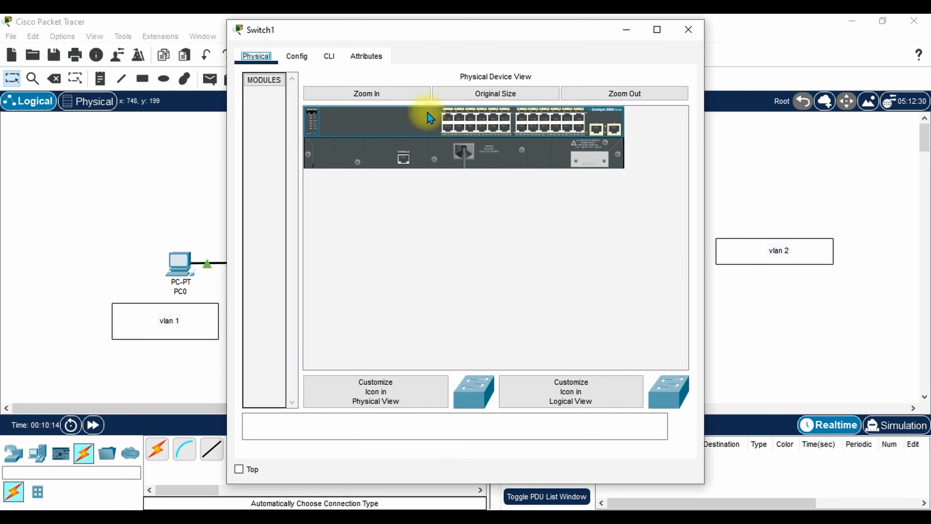
left_click(330, 56)
key("Return")
key("Return")
key("Return")
key("Return")
key("Return")
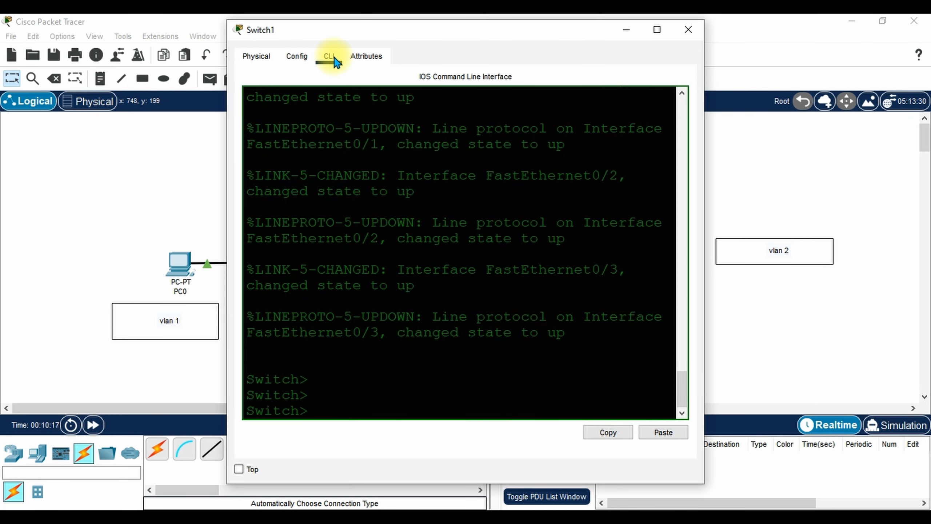
type("enable")
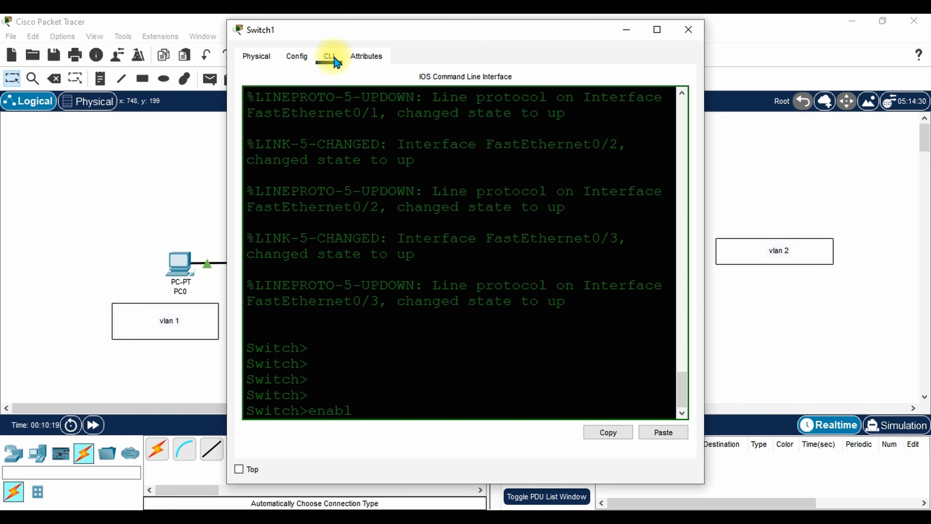
key("Return")
key("Return")
key("Return")
key("Return")
type("config ")
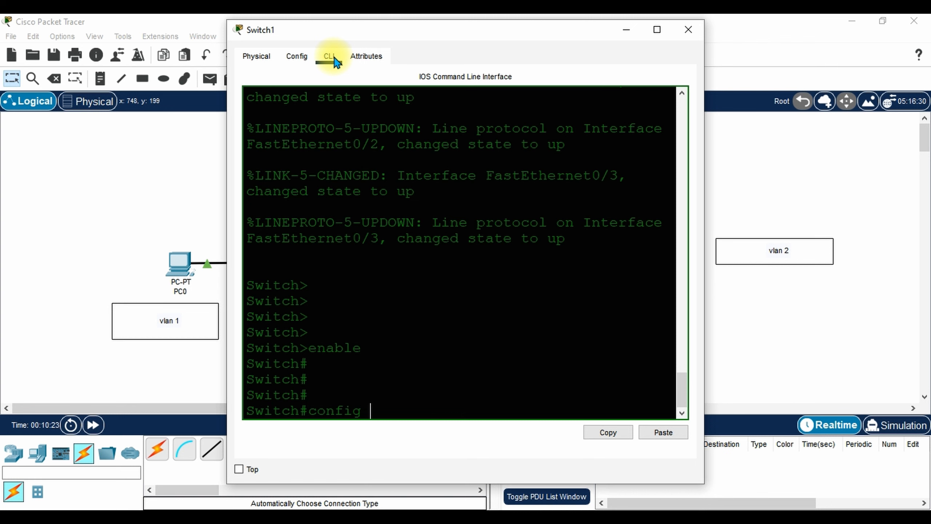
type("t")
key("Return")
key("Return")
key("Return")
key("Return")
key("Return")
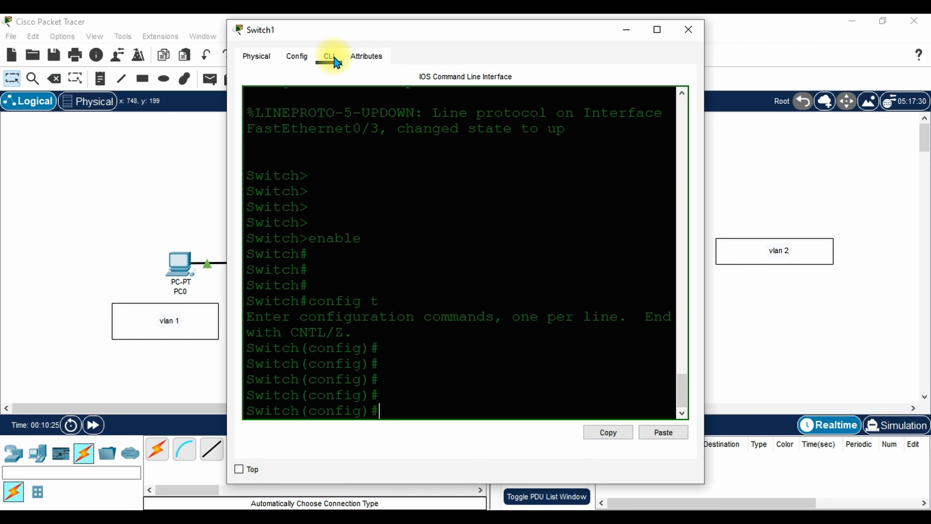
Create VLAN 2 named Sales and return to global configuration mode.
type("interface")
key("BackSpace")
key("BackSpace")
key("BackSpace")
key("BackSpace")
key("BackSpace")
key("BackSpace")
key("BackSpace")
key("BackSpace")
key("BackSpace")
type("vlan 2")
key("Return")
key("Return")
key("Return")
key("Return")
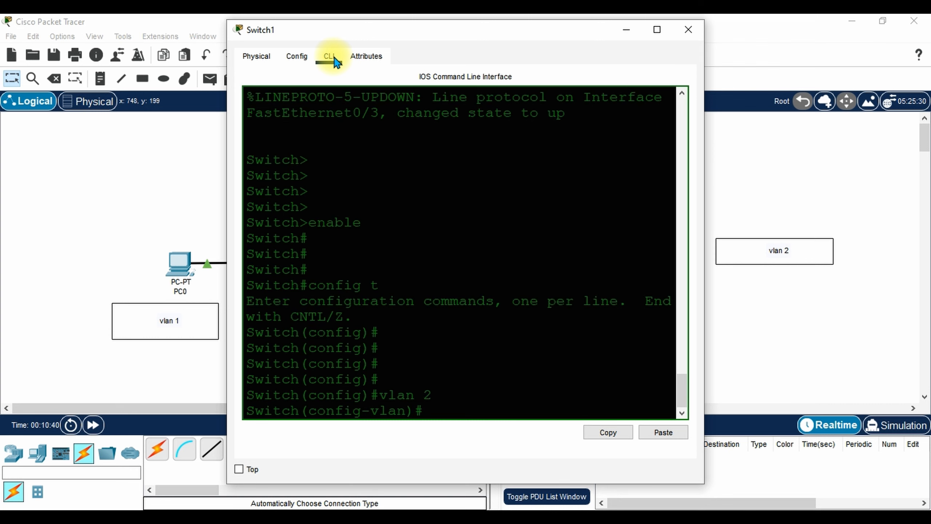
type("name")
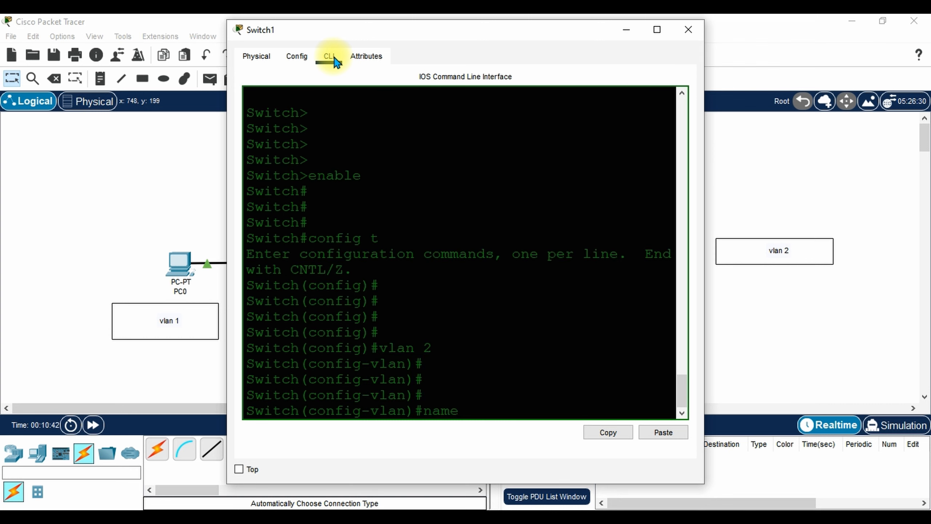
type(" Sales")
key("Return")
key("Return")
key("Return")
key("Return")
key("Return")
type("e")
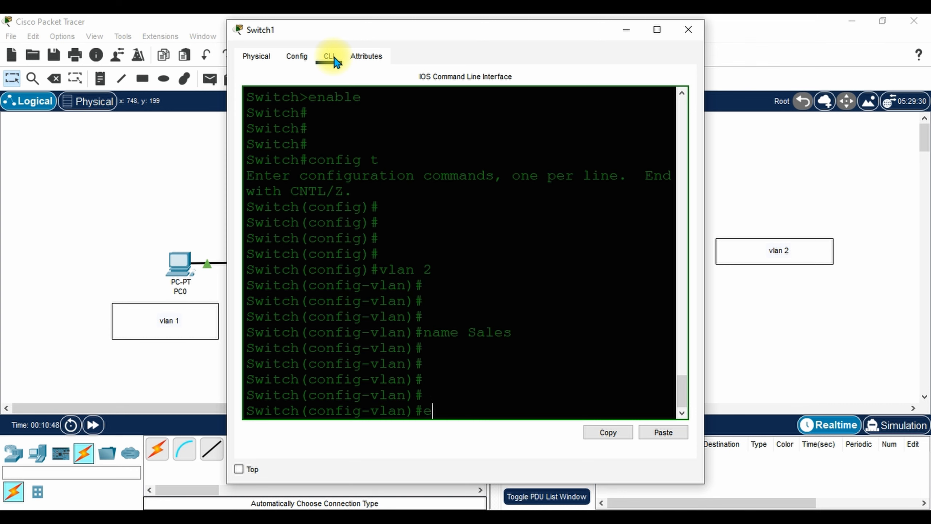
type("xit")
key("Return")
key("Return")
key("Return")
key("Return")
key("Return")
key("Return")
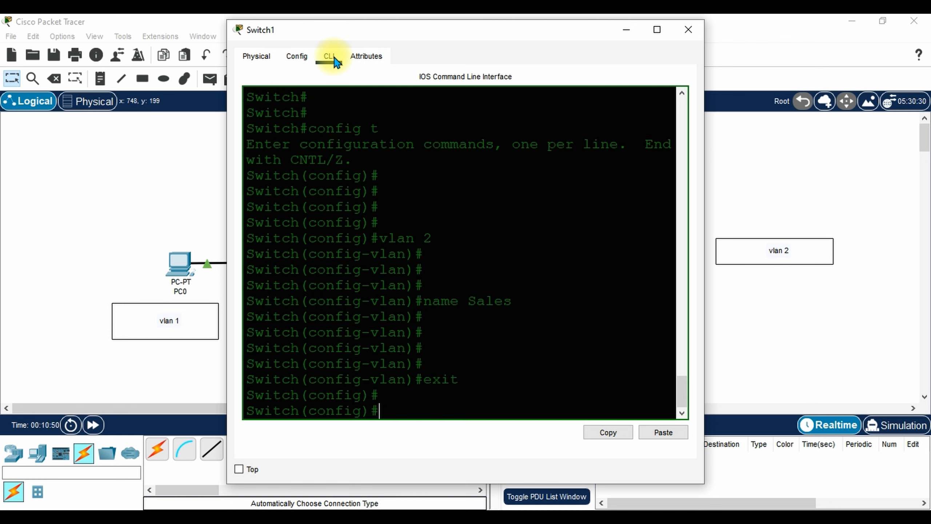
type("inter")
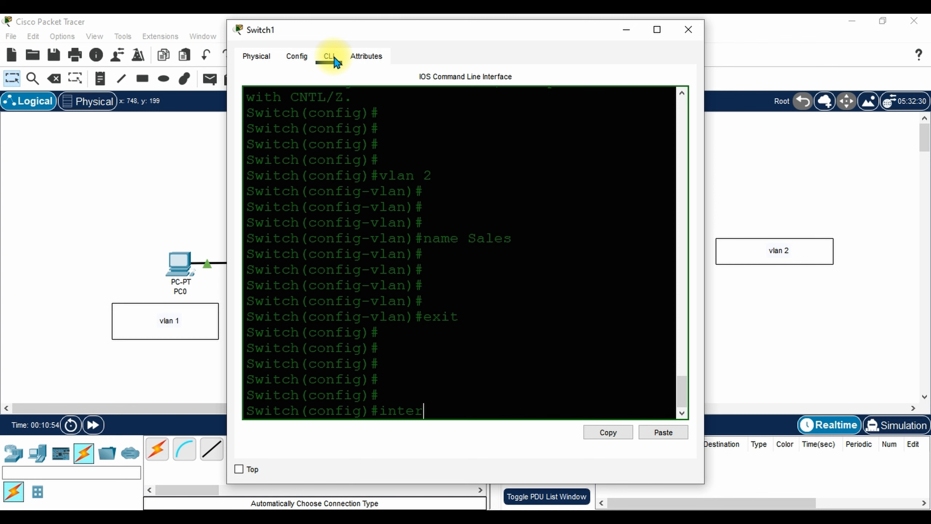
type("face fa")
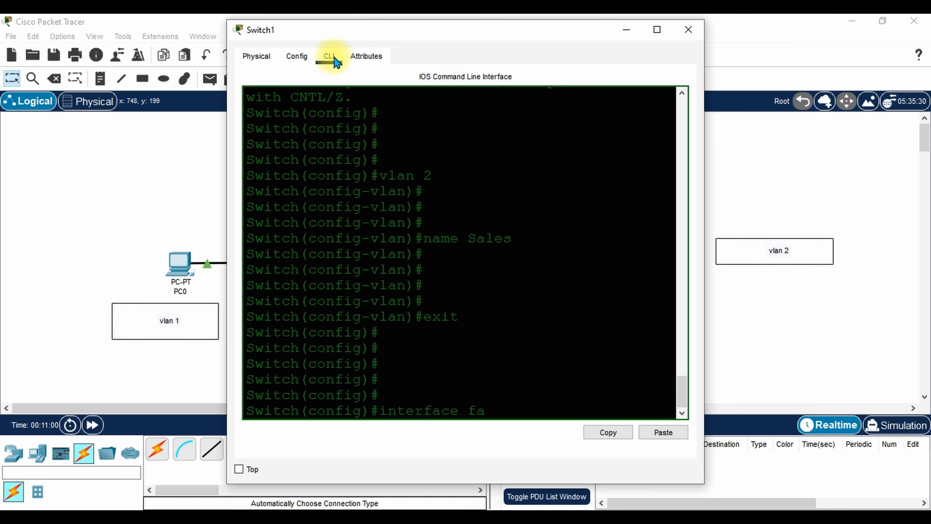
Reopen Switch1's console and enter interface Fa0/2 configuration.
left_click(768, 294)
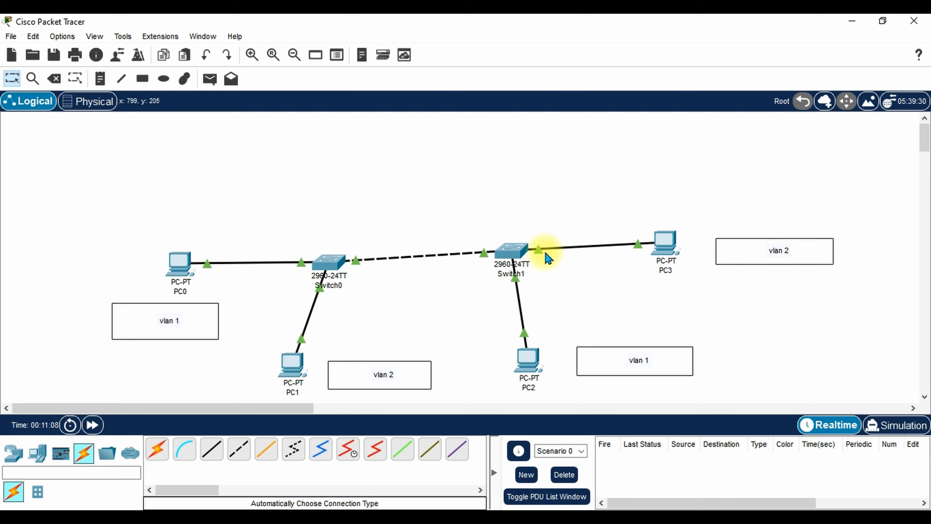
left_click(666, 261)
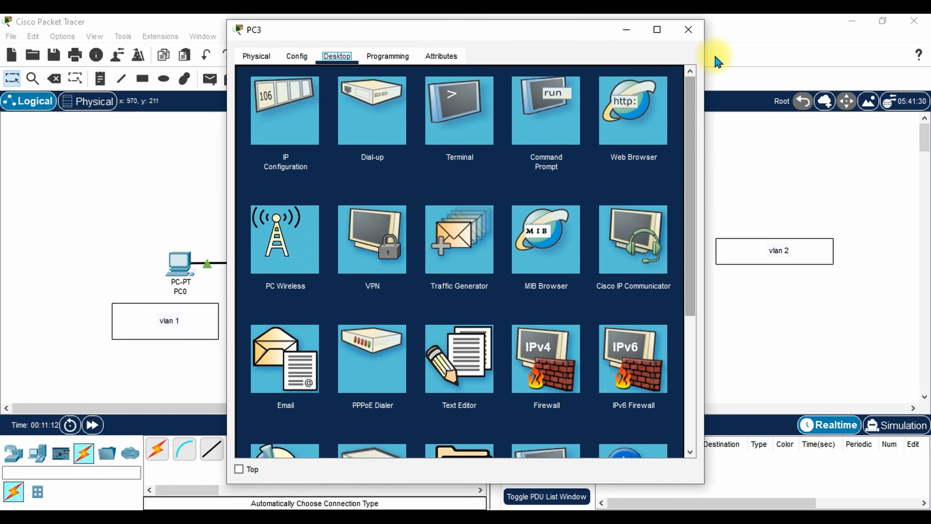
left_click(688, 29)
left_click(515, 251)
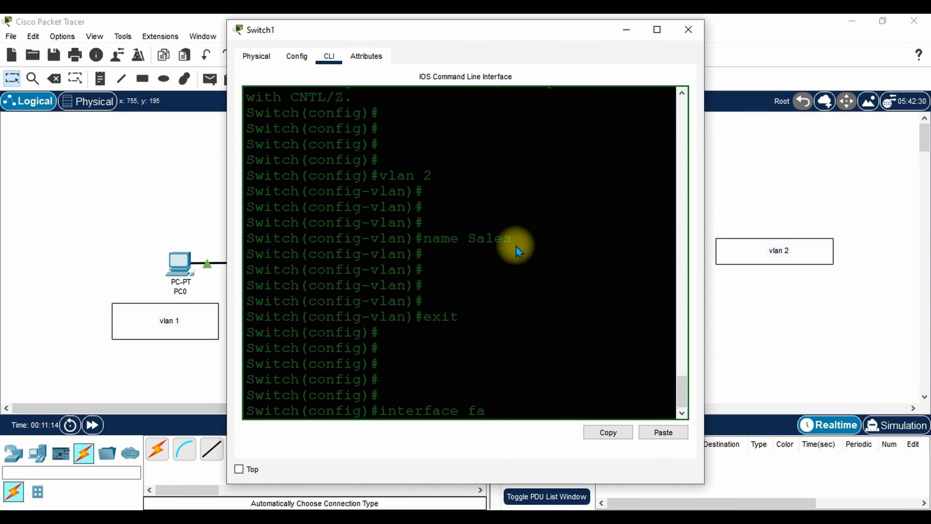
type("0/2")
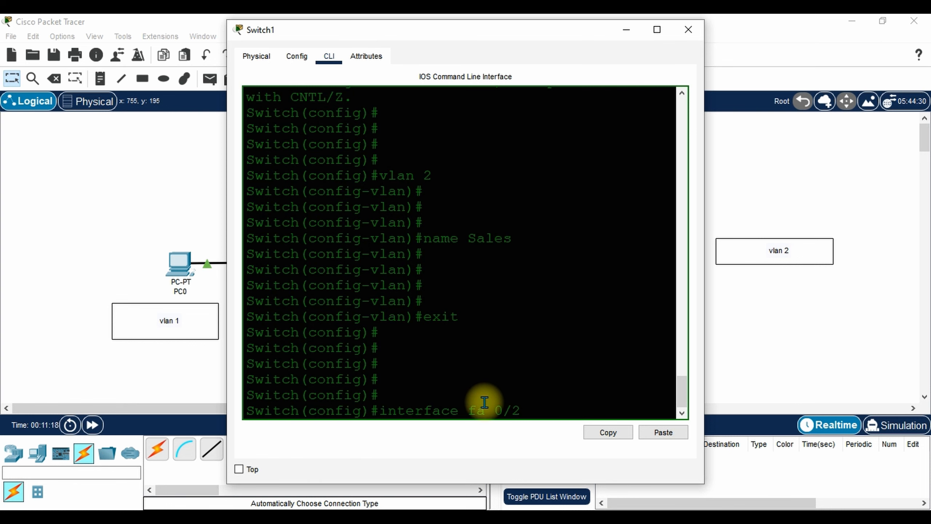
key("Return")
key("Return")
key("Return")
key("Return")
key("Return")
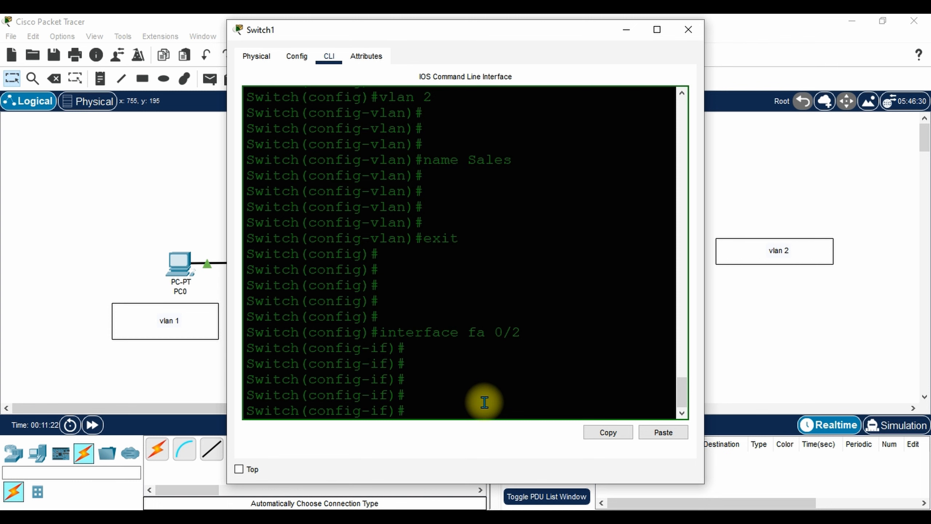
Make Fa0/2 an access port in VLAN 2, exit, and close Switch1's window.
type("switchport mode access")
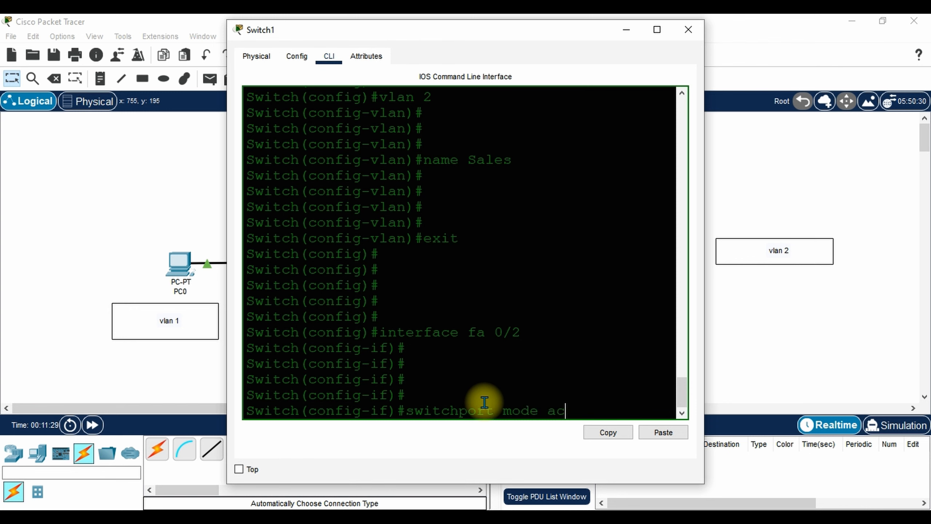
key("Return")
key("Return")
key("Return")
type("switc")
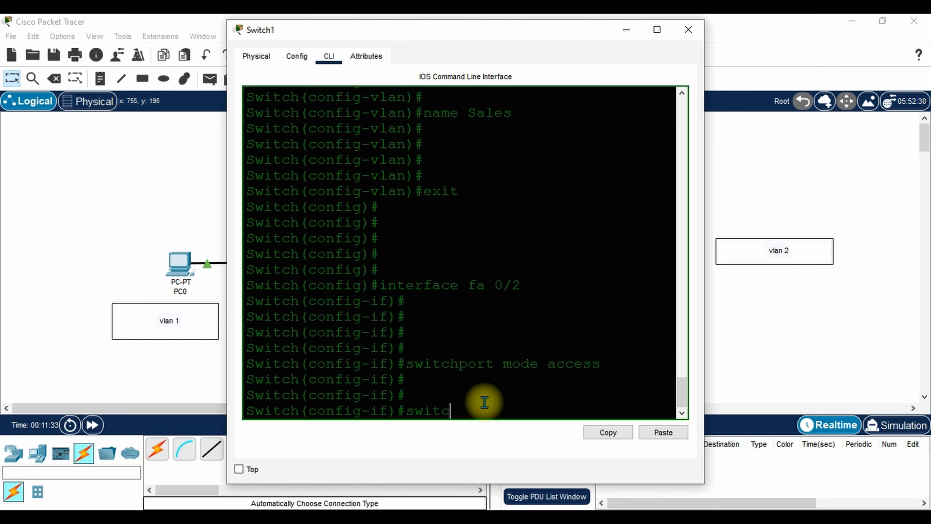
type("hport access vlan 2")
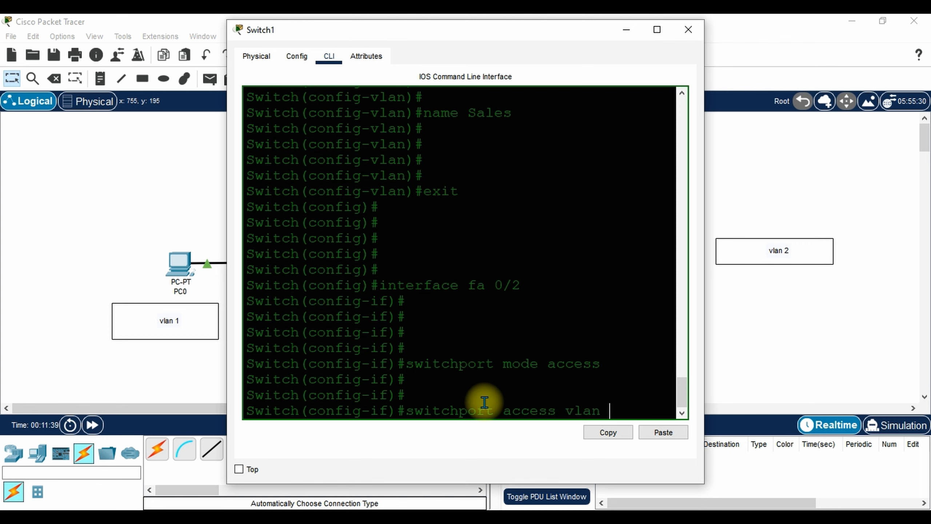
key("Return")
key("Return")
key("Return")
key("Return")
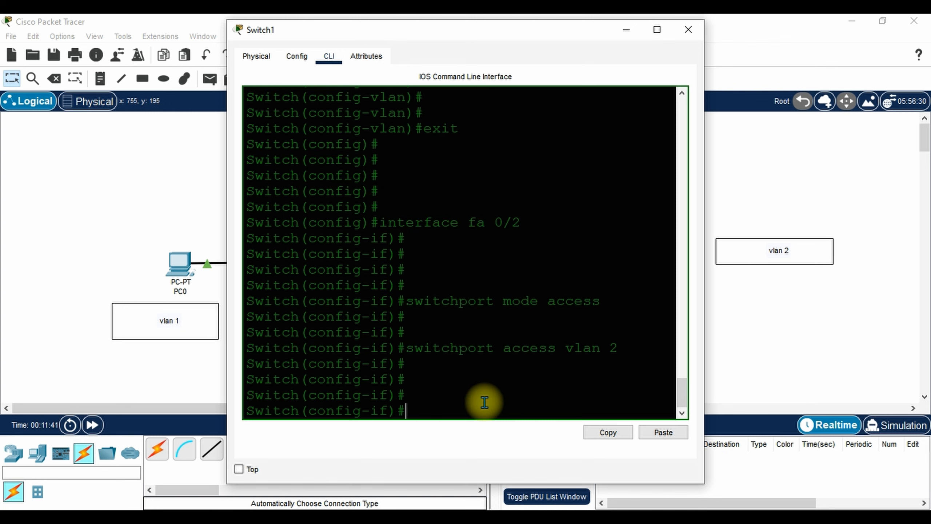
type("exit")
key("Return")
key("Return")
key("Return")
key("Return")
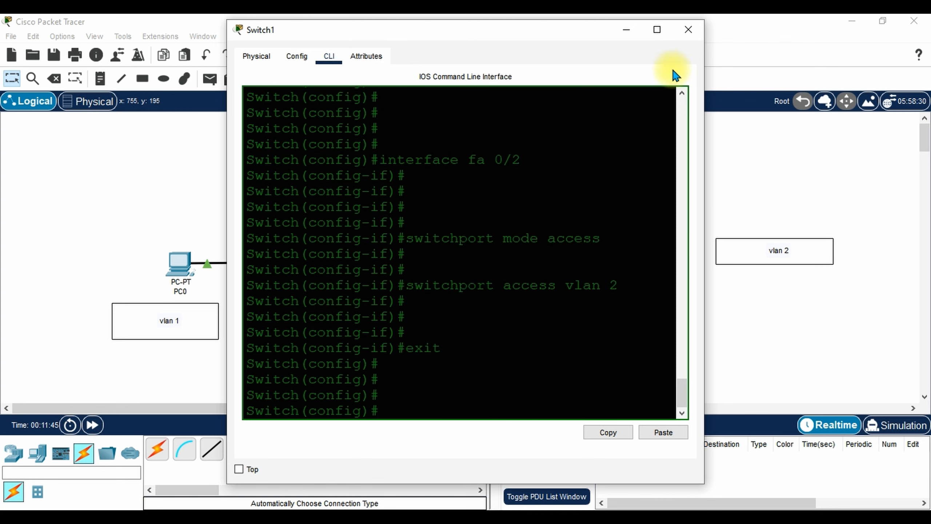
left_click(688, 30)
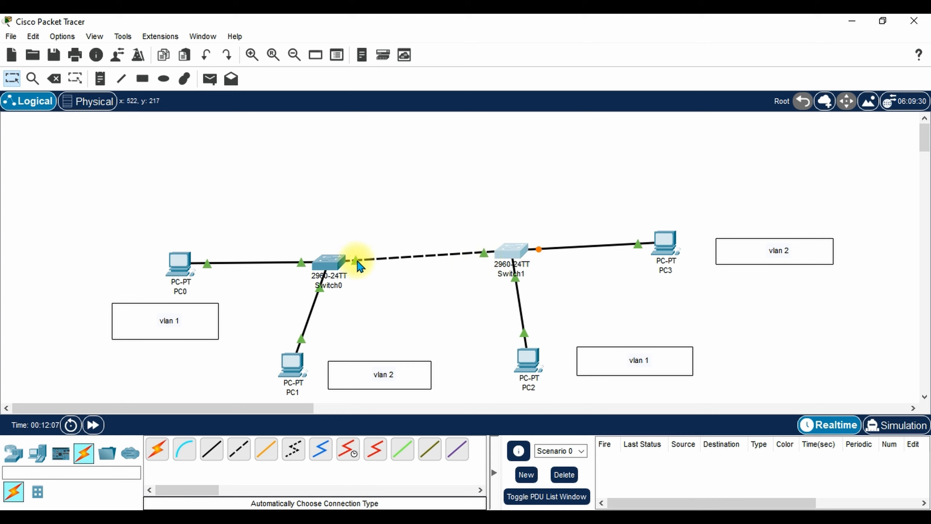
On Switch0, set interface fa 0/3 to switchport mode trunk.
left_click(334, 269)
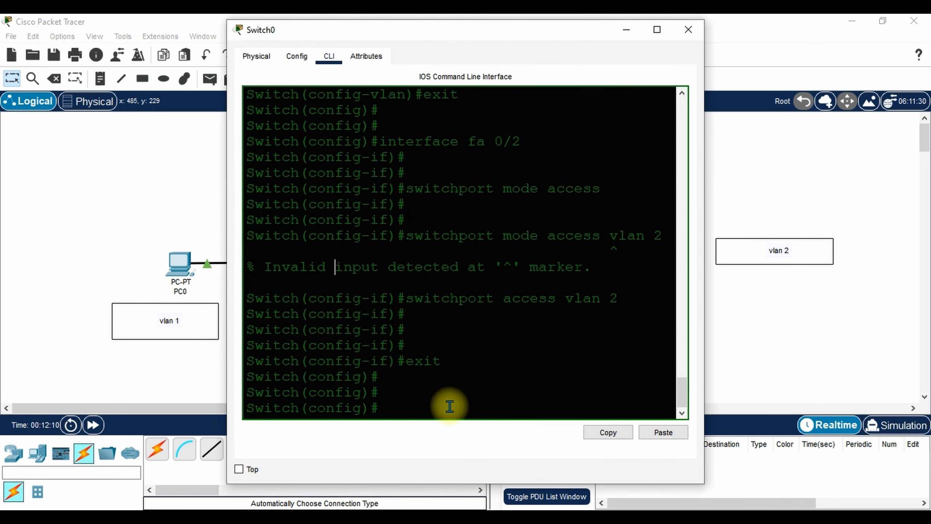
left_click(864, 507)
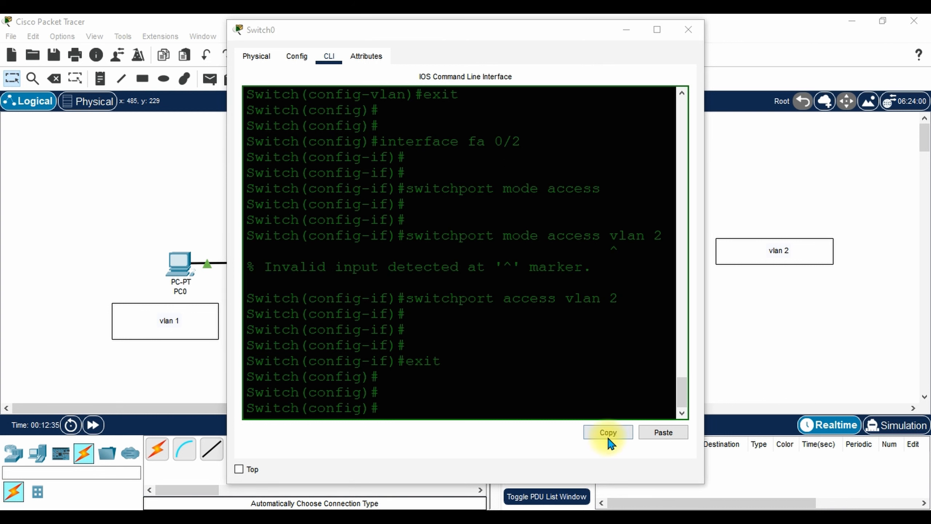
left_click(413, 410)
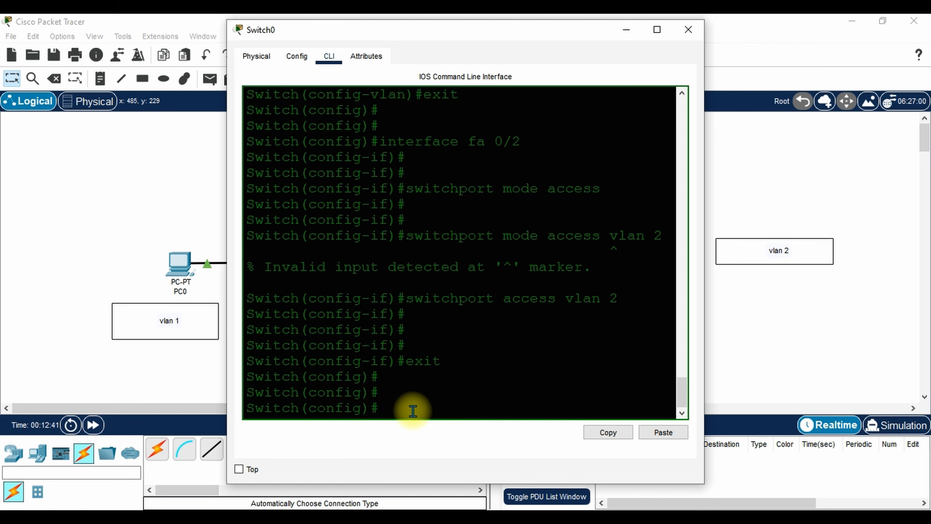
type("interface fa 0/3")
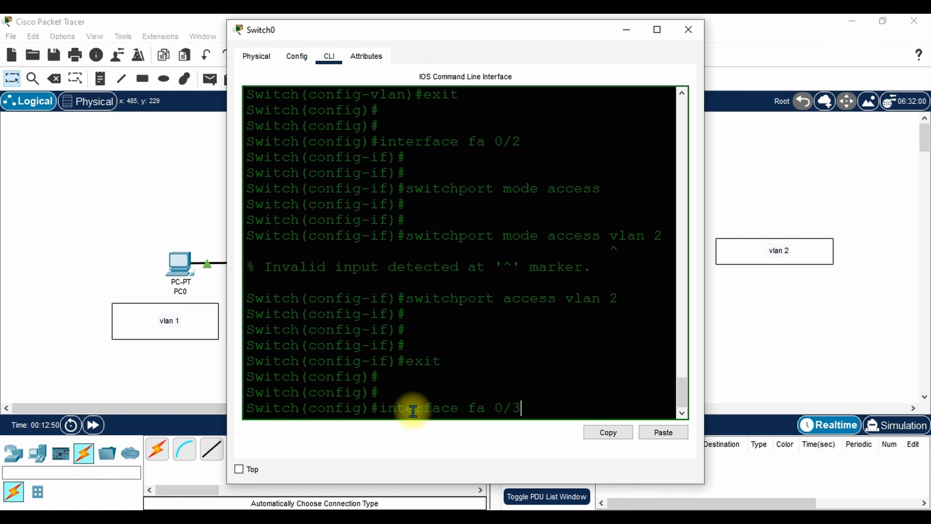
key("Return")
key("Return")
key("Return")
key("Return")
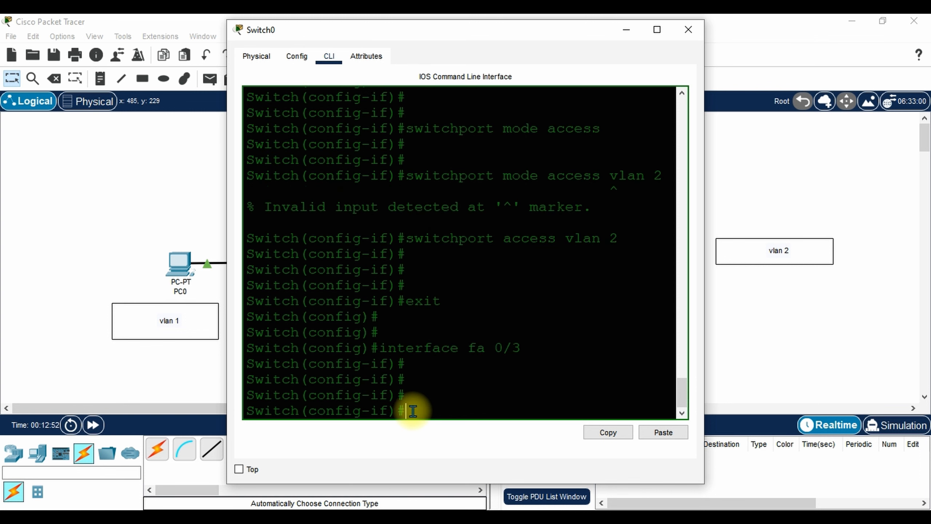
type("switchport mode")
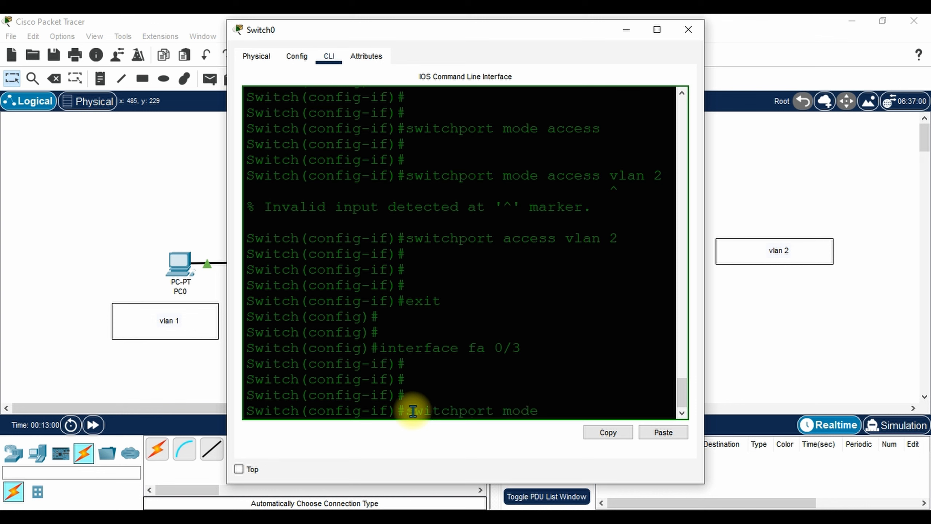
type(" trunk")
key("Return")
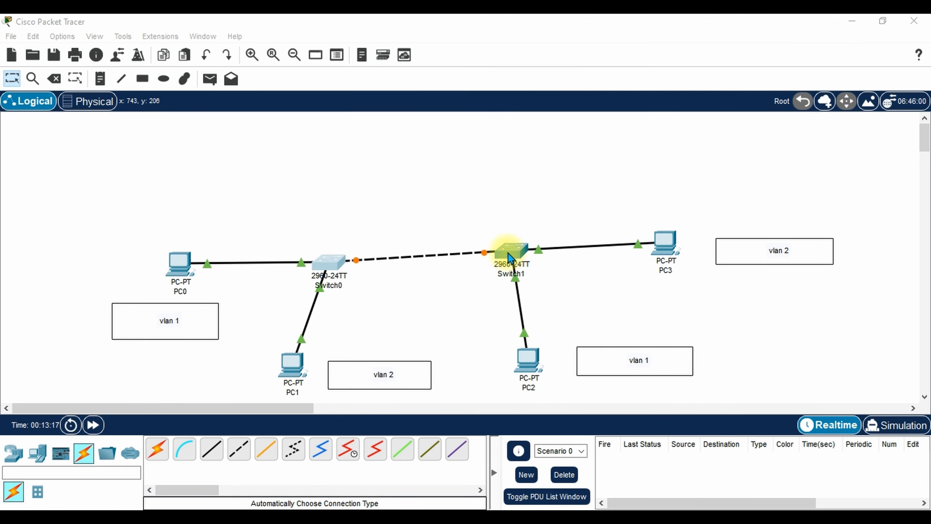
In Switch1's console, enter interface fa 0/3 configuration.
left_click(509, 261)
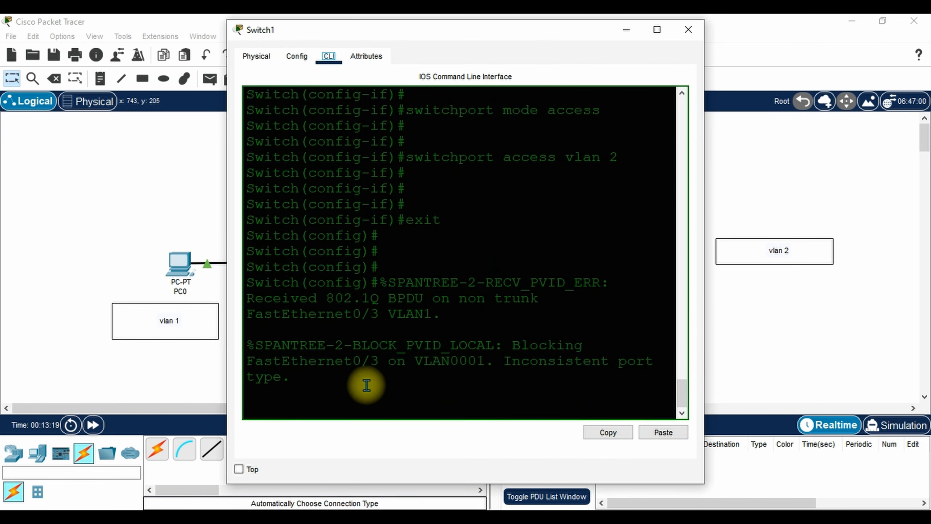
left_click(373, 400)
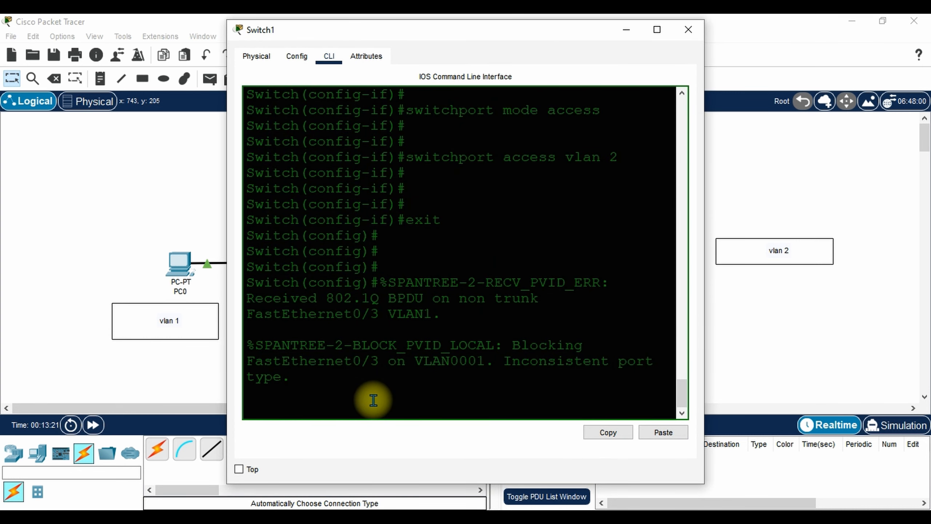
key("Return")
key("Return")
key("Return")
key("Return")
key("Return")
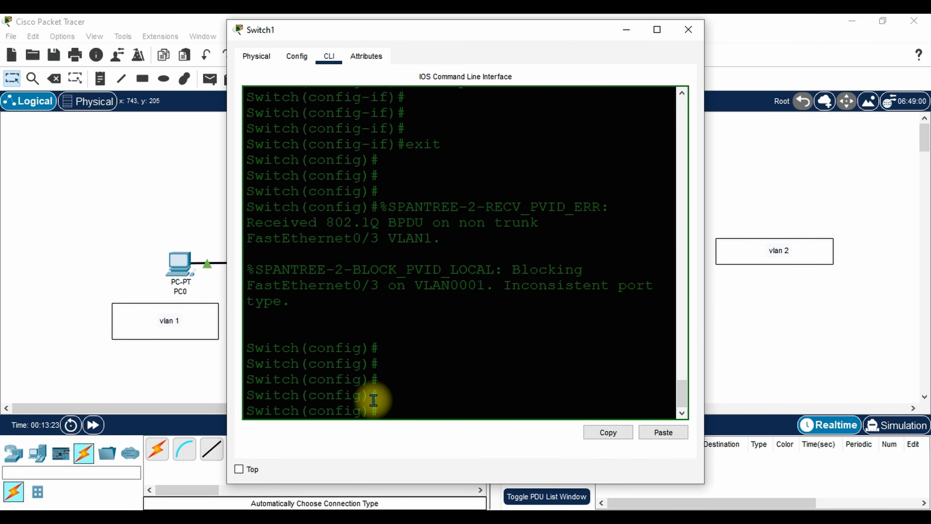
type("s")
key("BackSpace")
type("interface fa")
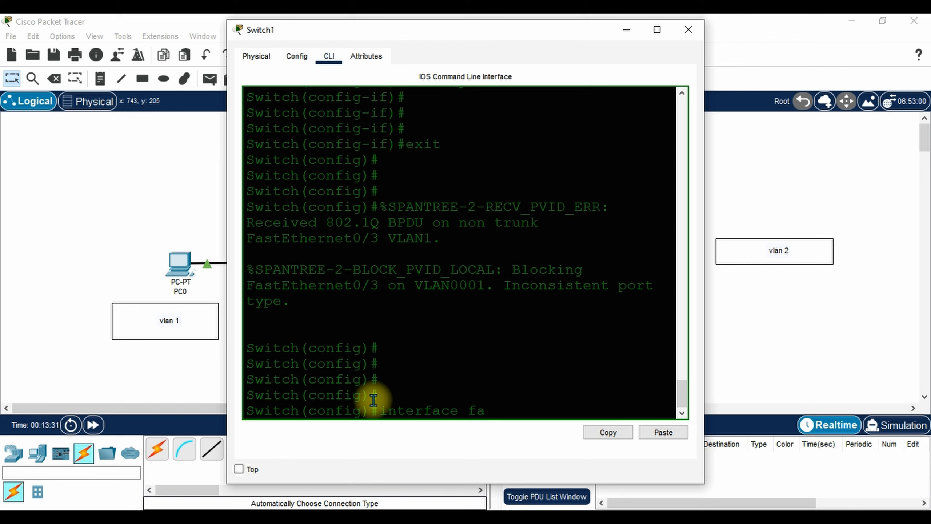
type(" 0/3")
key("Return")
key("Return")
key("Return")
key("Return")
Reselect interface fa 0/3 and set it to switchport mode trunk.
type("swit")
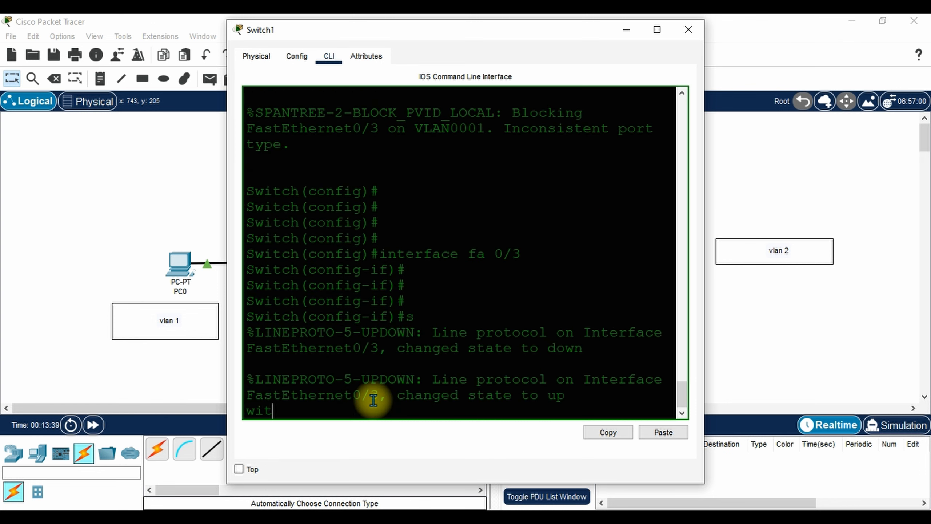
key("Return")
key("Return")
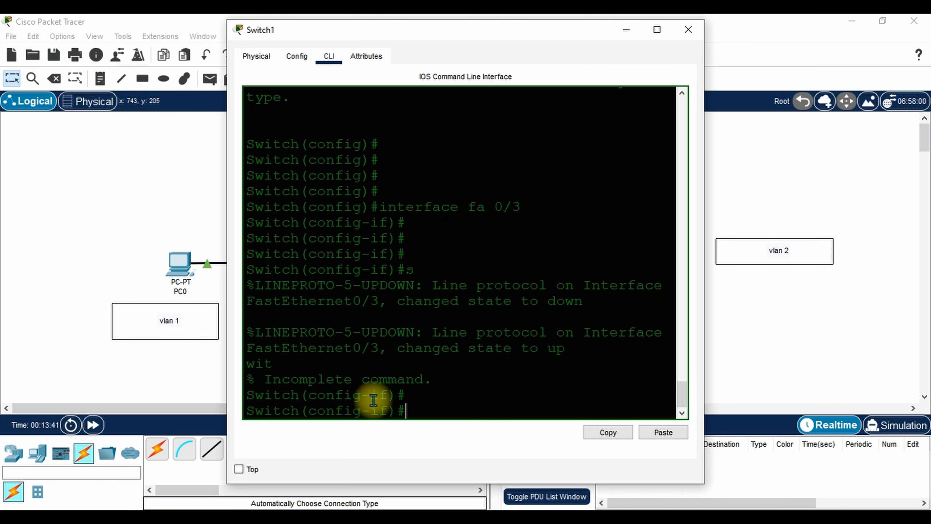
type("interface fa")
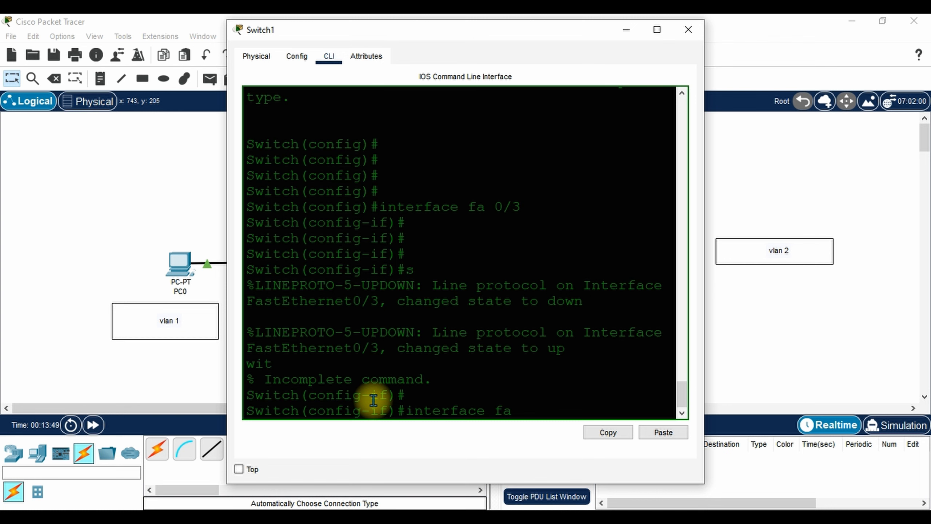
type("0")
key("BackSpace")
type("0/3")
key("Return")
key("Return")
key("Return")
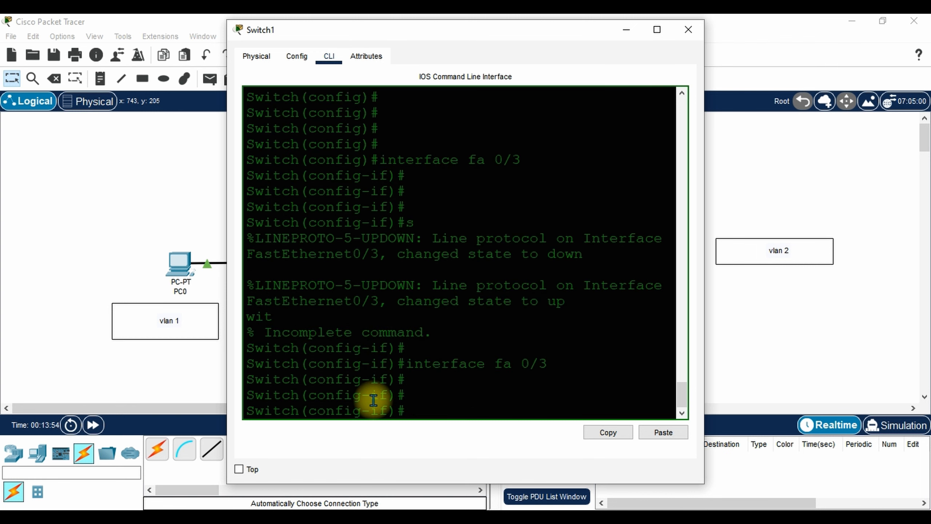
type("switchport mod")
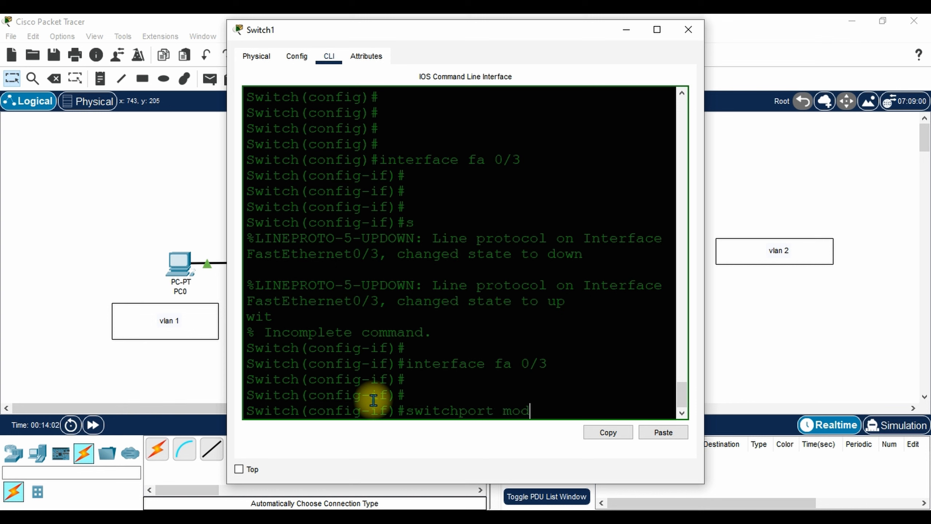
type("e trunk")
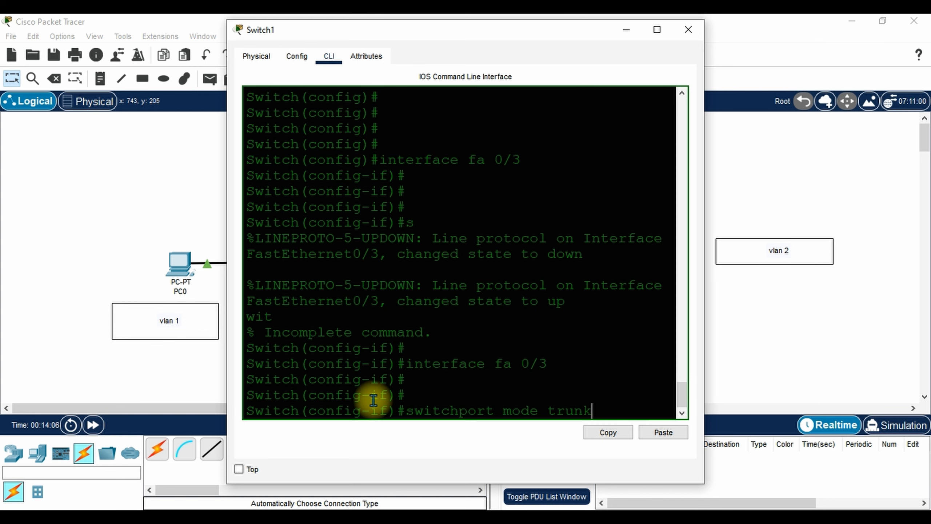
key("Return")
key("Return")
key("Return")
key("Return")
key("Return")
key("Return")
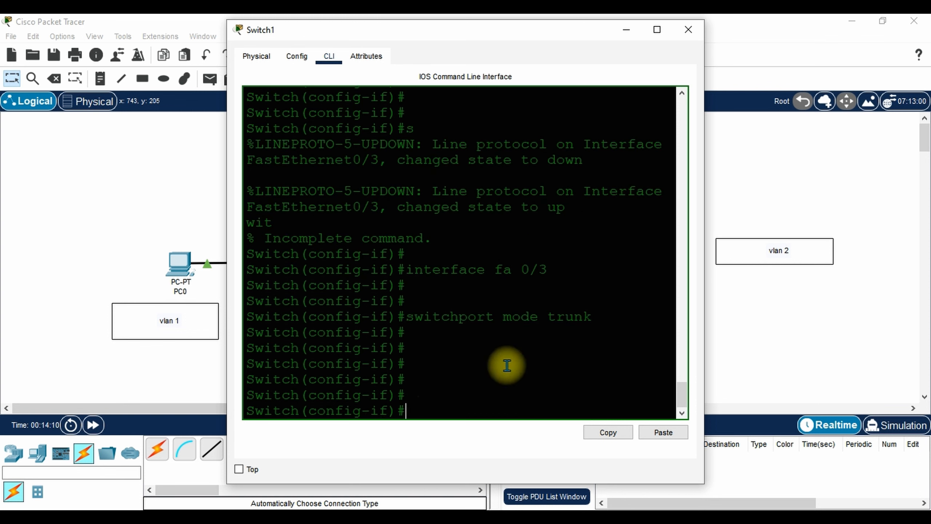
Close Switch1, exit Switch0 twice to privileged mode, and type show interface fa 0/3 switchport.
left_click(688, 30)
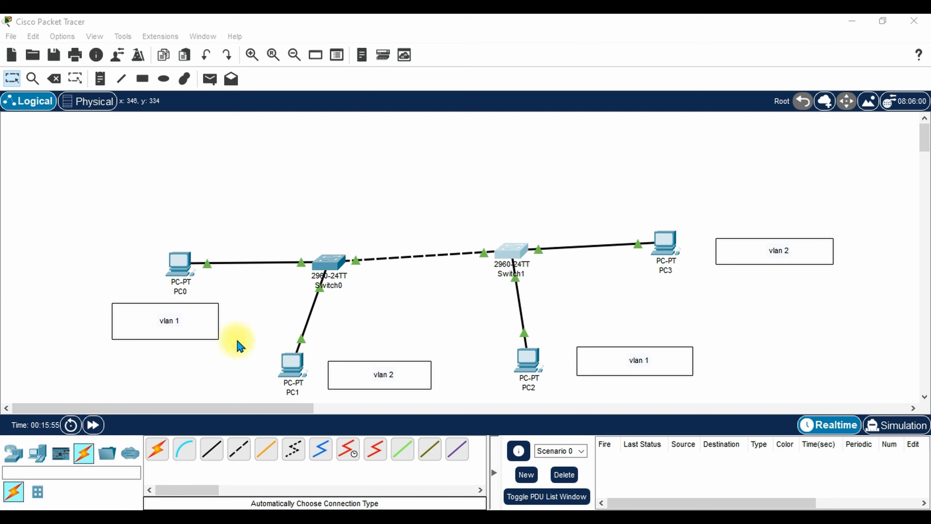
left_click(327, 270)
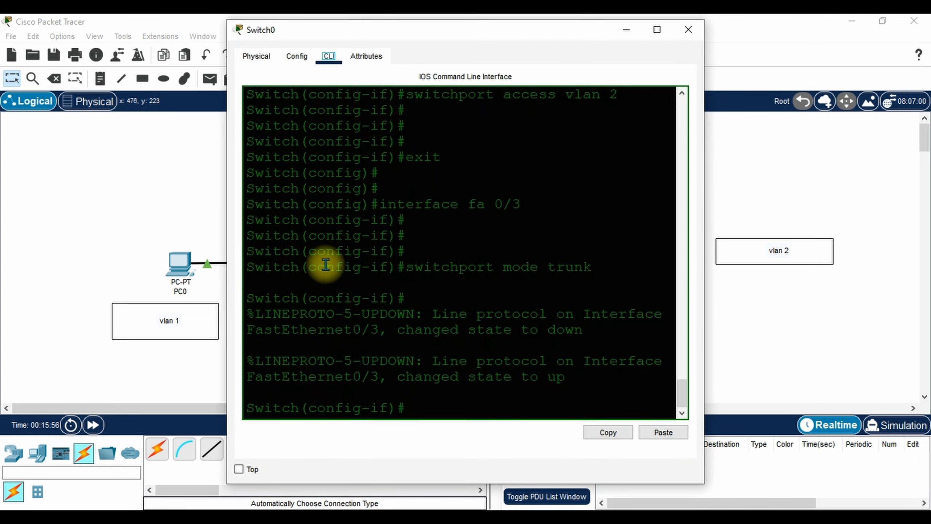
left_click(417, 408)
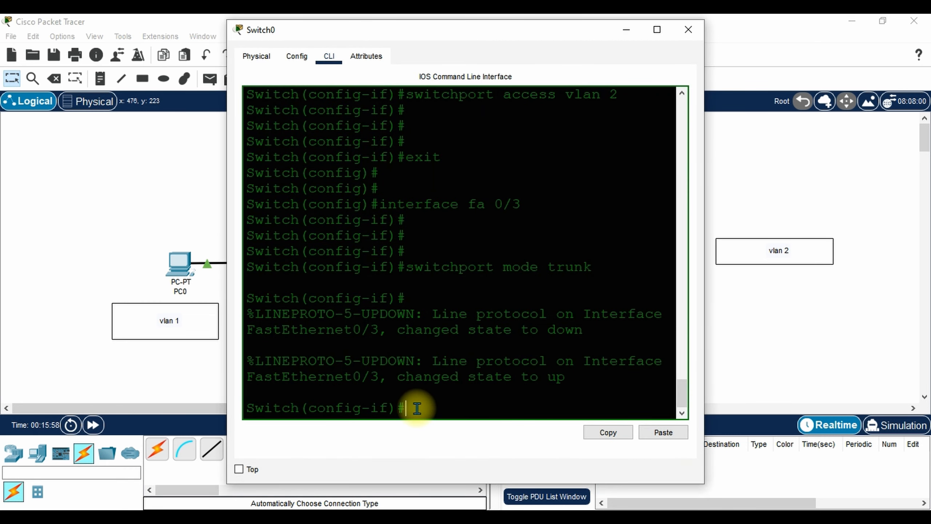
type("exit")
key("Return")
key("Return")
key("Return")
key("Return")
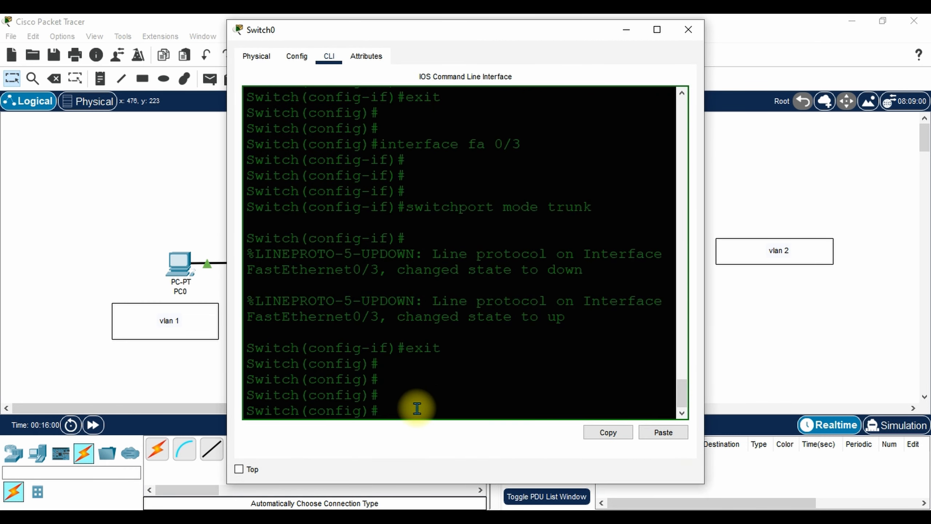
type("exit")
key("Return")
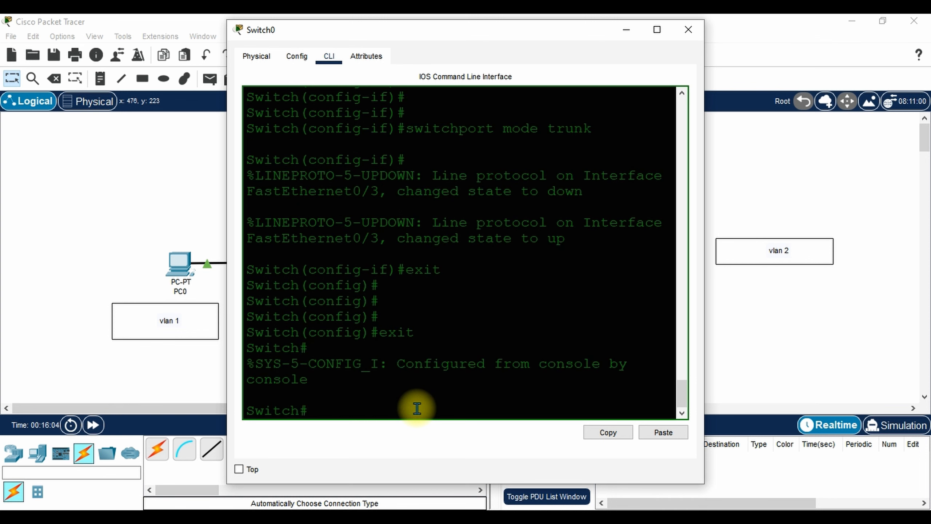
key("Return")
key("Return")
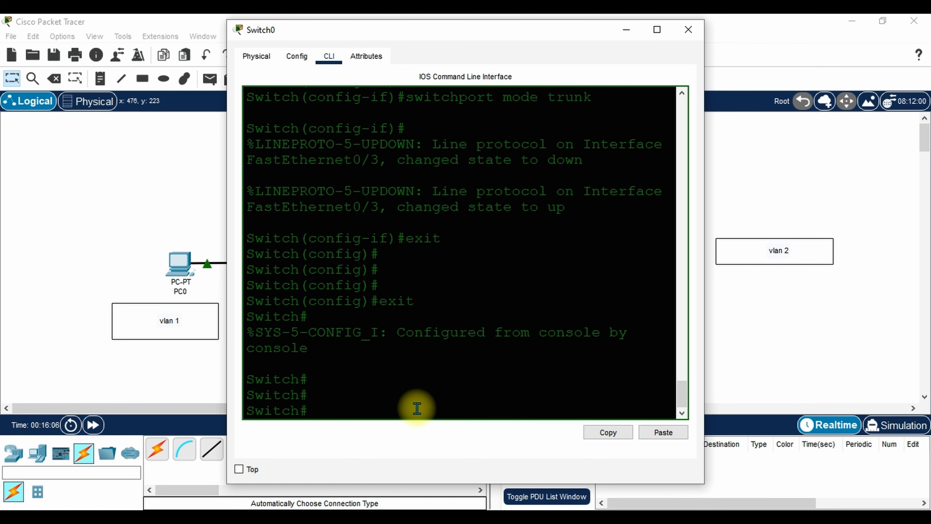
type("show interfac")
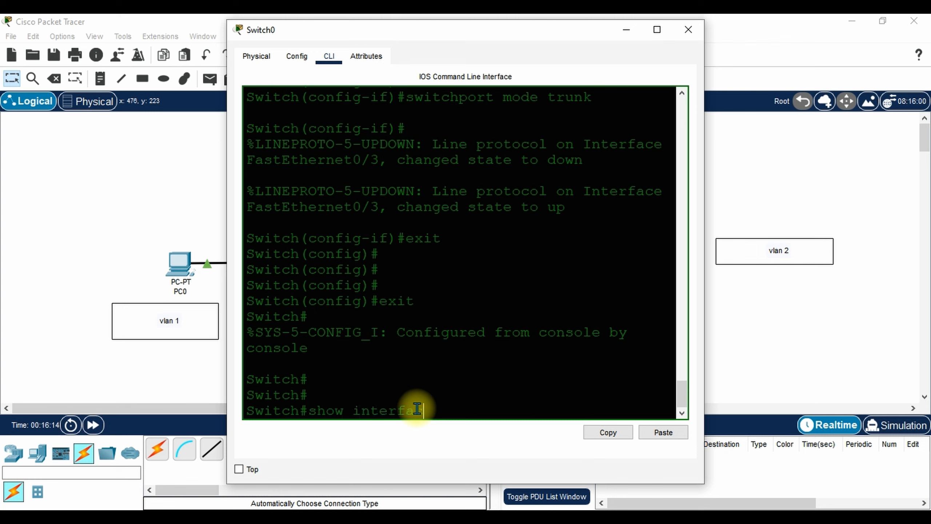
type("e fa 0/3 switch")
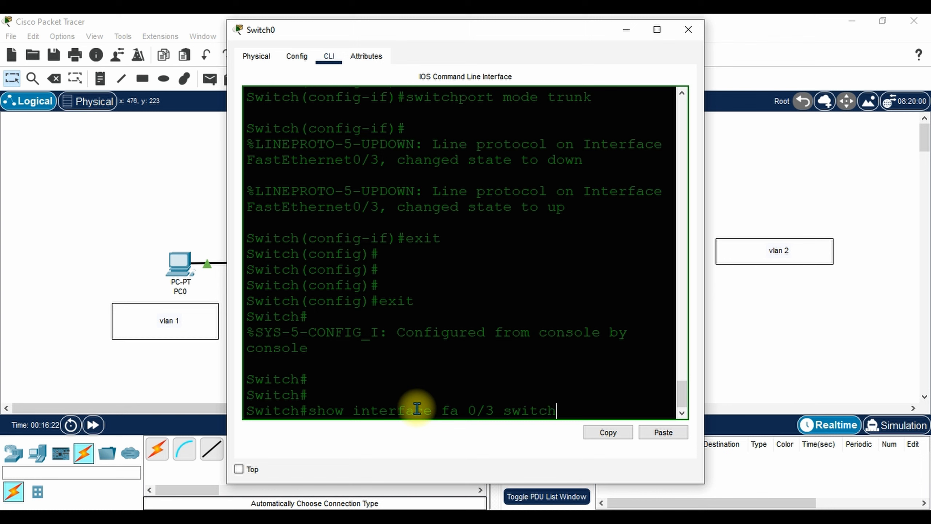
type("port")
Run show interface fa 0/3 switchport, confirm trunk mode, and close Switch0's window.
key("Return")
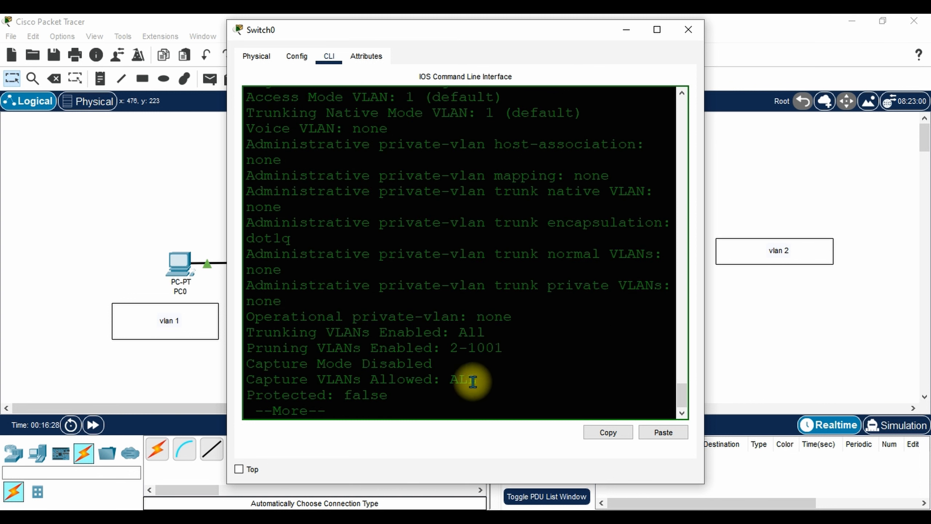
left_click(854, 500)
left_click_drag(688, 400, 684, 385)
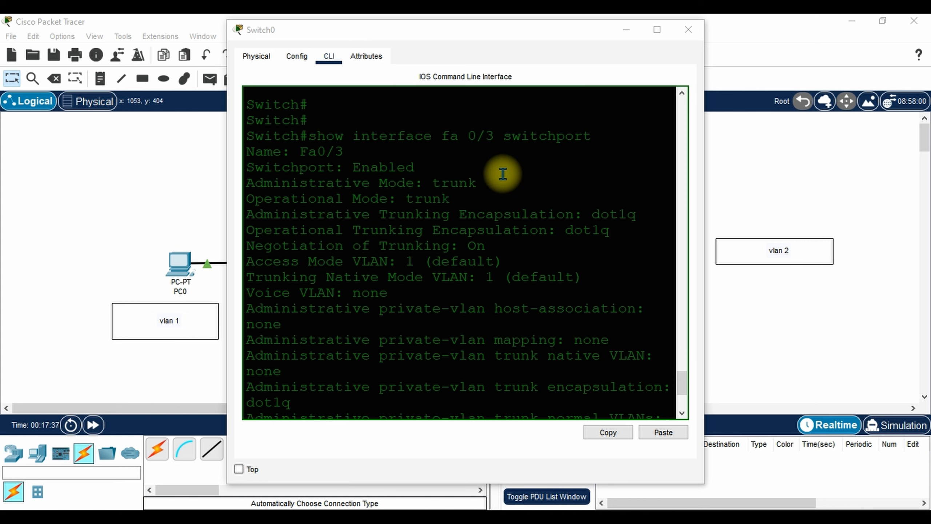
left_click(688, 31)
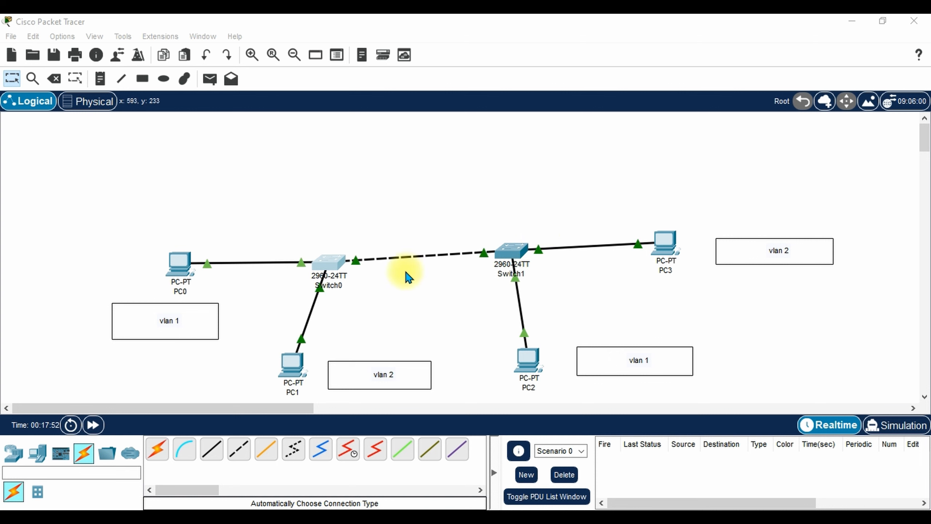
Ping 172.16.0.6 from PC1's Command Prompt, get 4 of 4 replies, and close PC1.
left_click(292, 369)
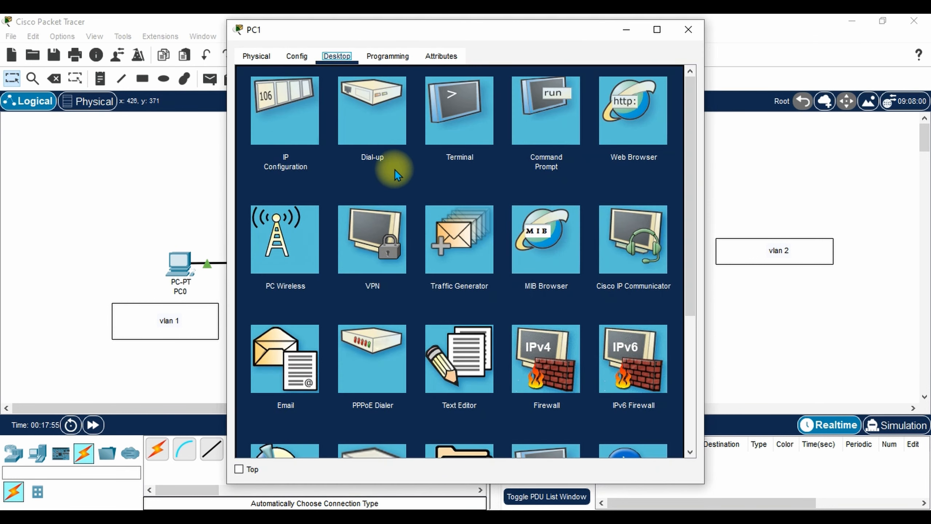
left_click(547, 130)
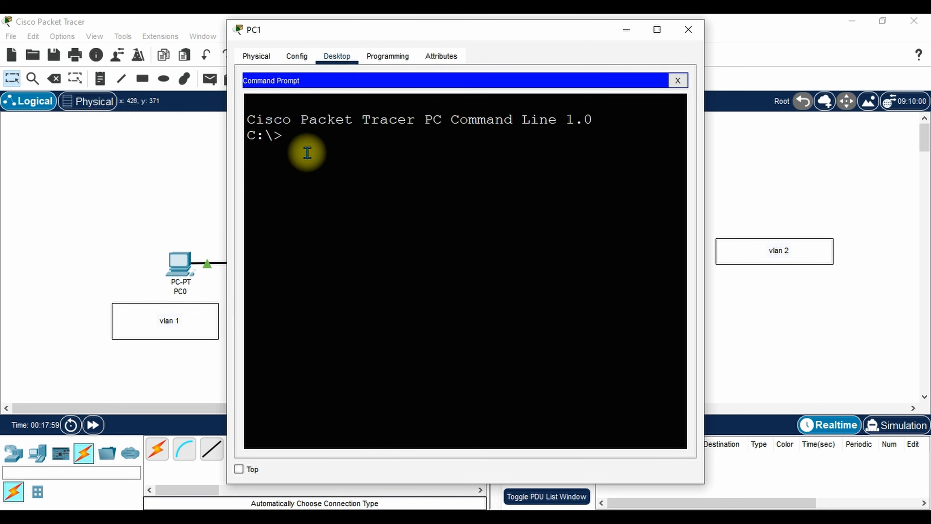
type("ping")
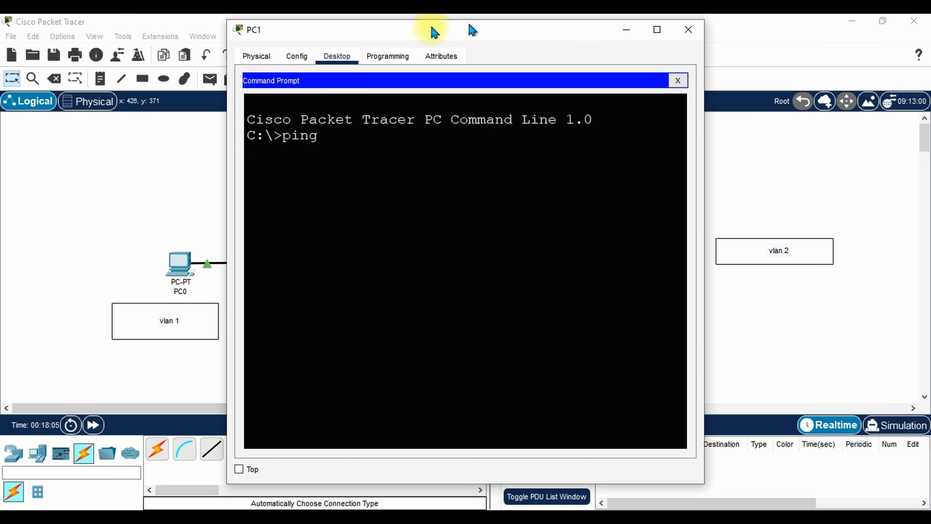
left_click_drag(471, 26, 352, 33)
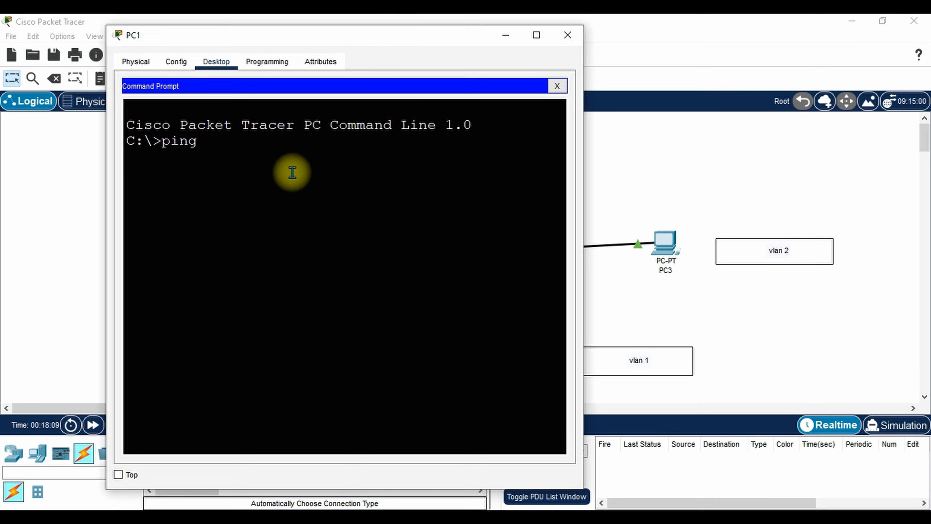
type("172.16.0.6")
key("Return")
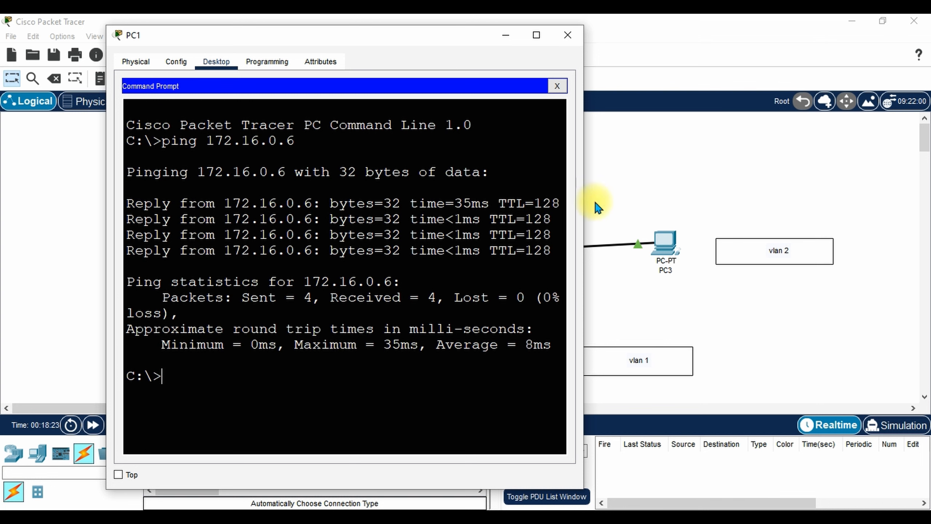
left_click(574, 41)
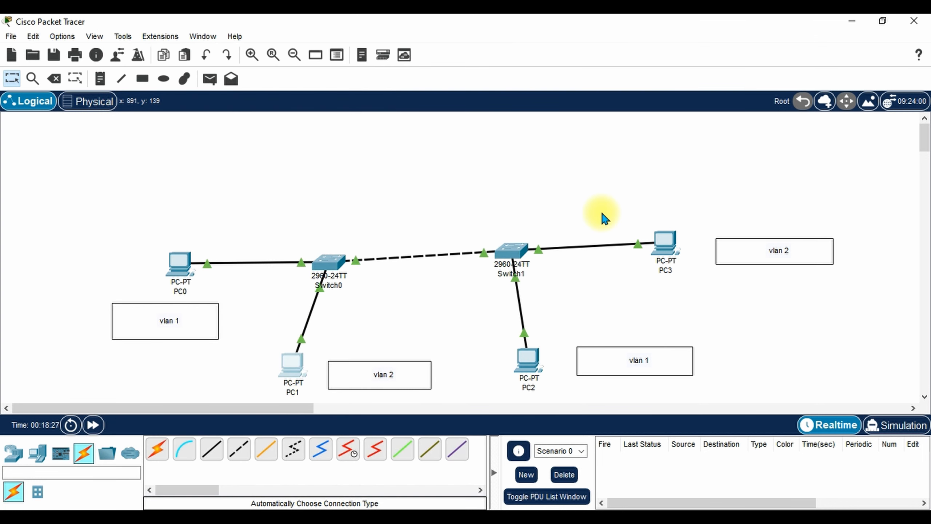